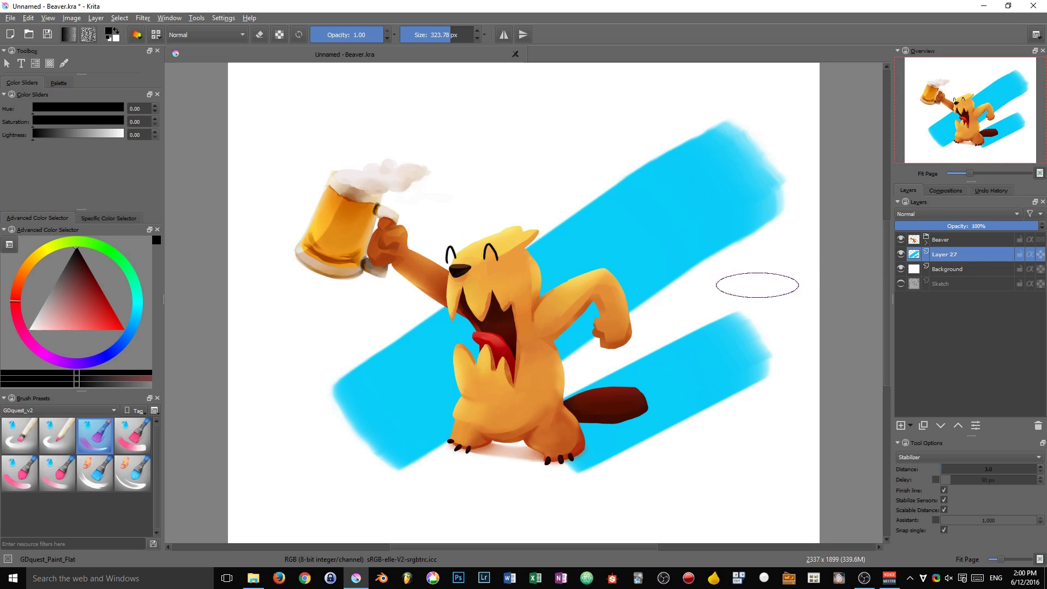
left_click(224, 18)
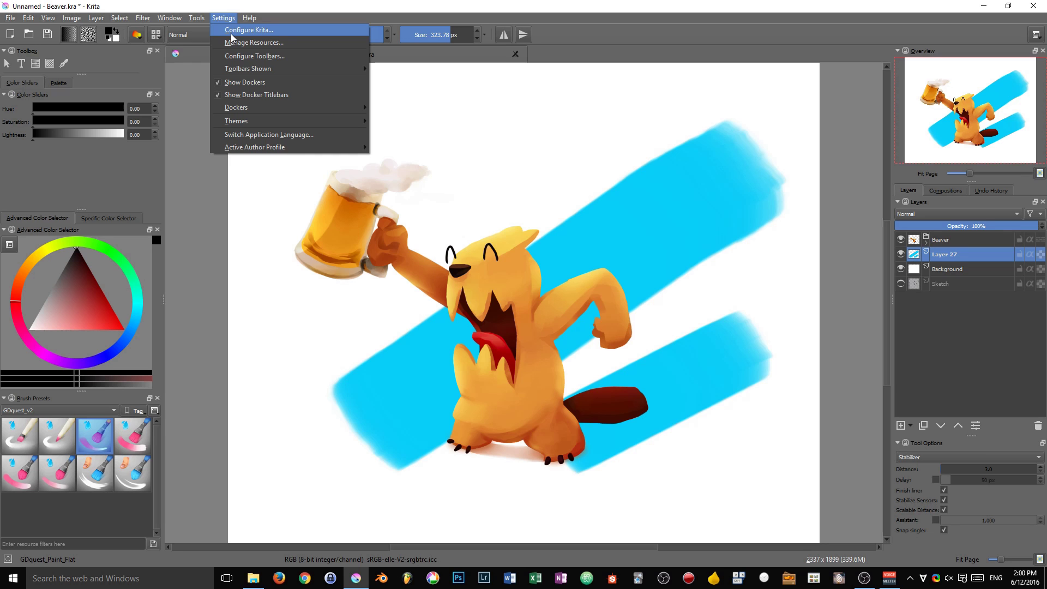
left_click(232, 30)
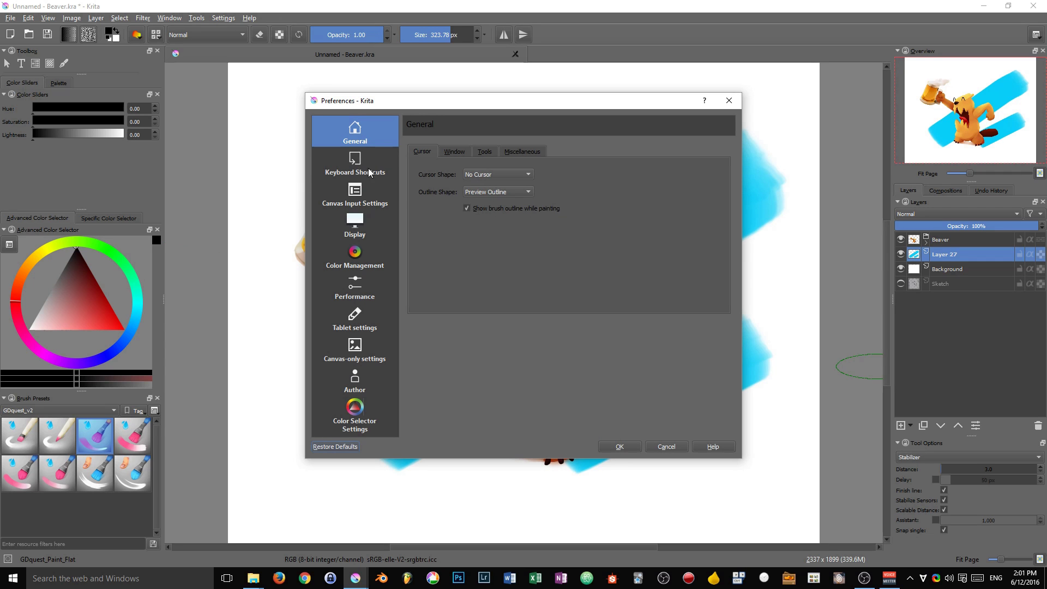
left_click(369, 164)
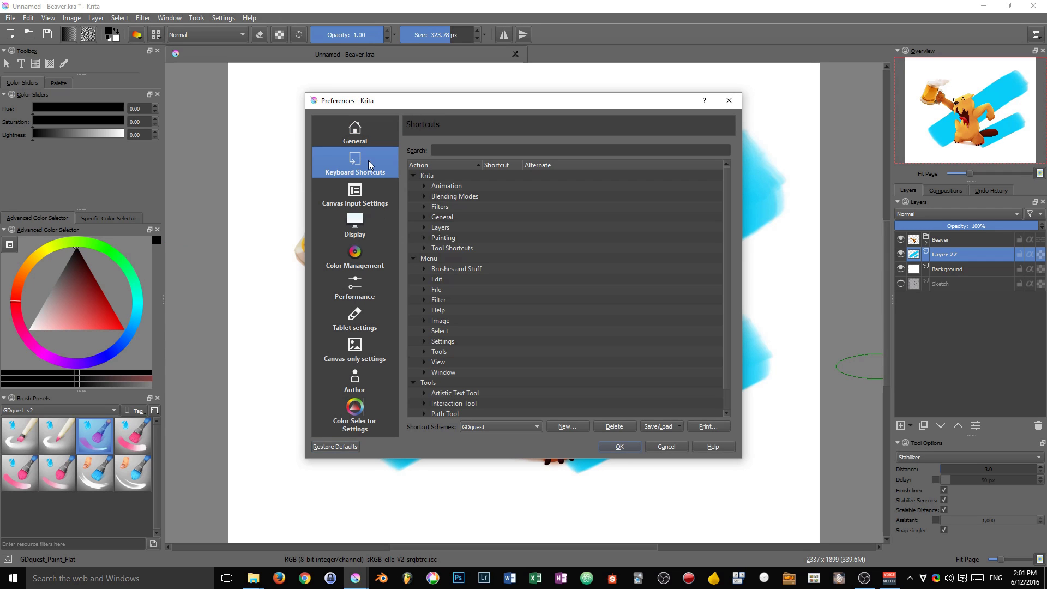
left_click(379, 197)
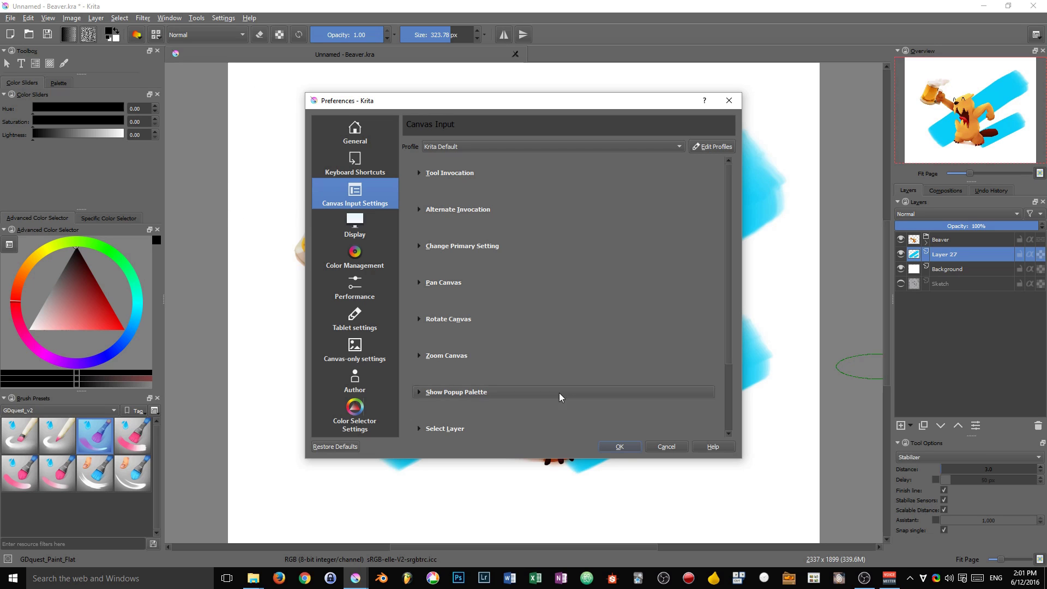
left_click(620, 446)
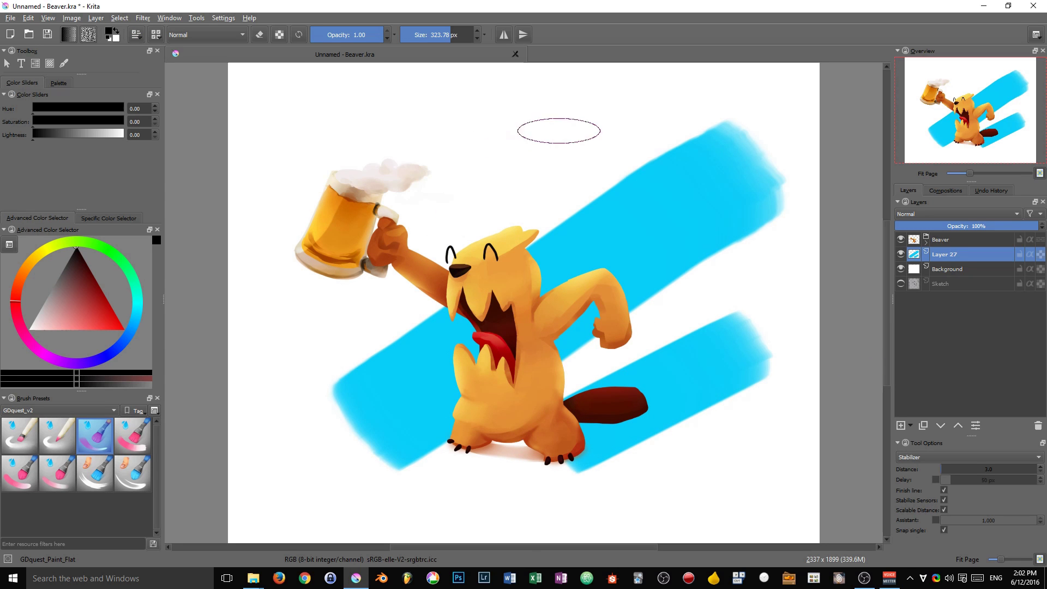
Resize the brush to about 311 px, then reset the canvas rotation and fit the page
key("bracketright")
key("bracketright")
key("bracketright")
key("bracketright")
mouse_move(576, 119)
left_mouse_down()
mouse_move(522, 119)
mouse_move(610, 119)
mouse_move(533, 120)
left_mouse_up()
mouse_move(540, 174)
left_mouse_down()
mouse_move(518, 173)
mouse_move(554, 174)
mouse_move(598, 299)
mouse_move(649, 311)
mouse_move(636, 303)
mouse_move(616, 331)
mouse_move(502, 288)
mouse_move(489, 325)
mouse_move(496, 229)
left_mouse_up()
key("2")
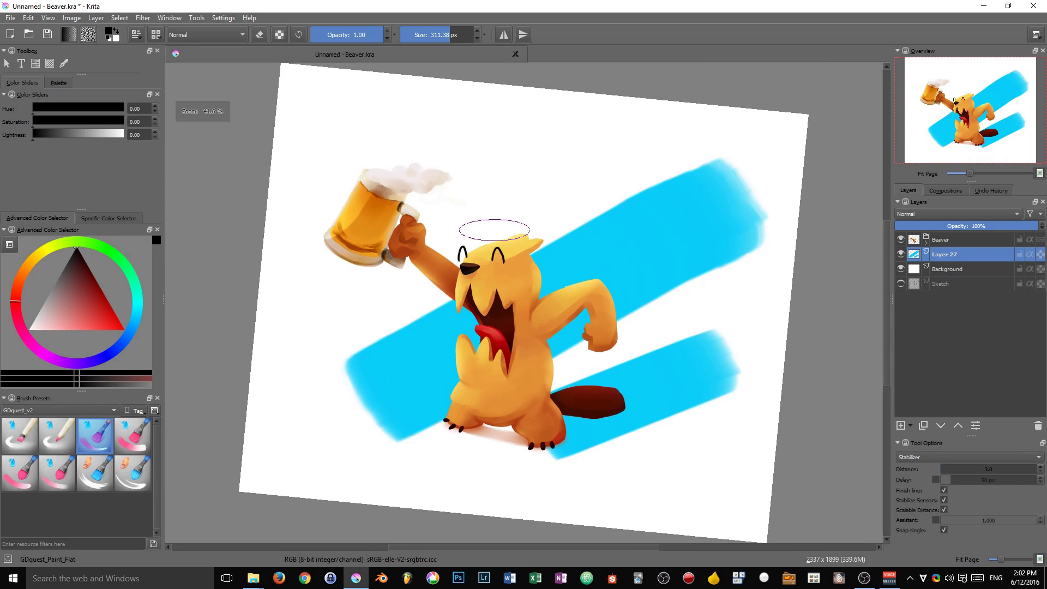
key("5")
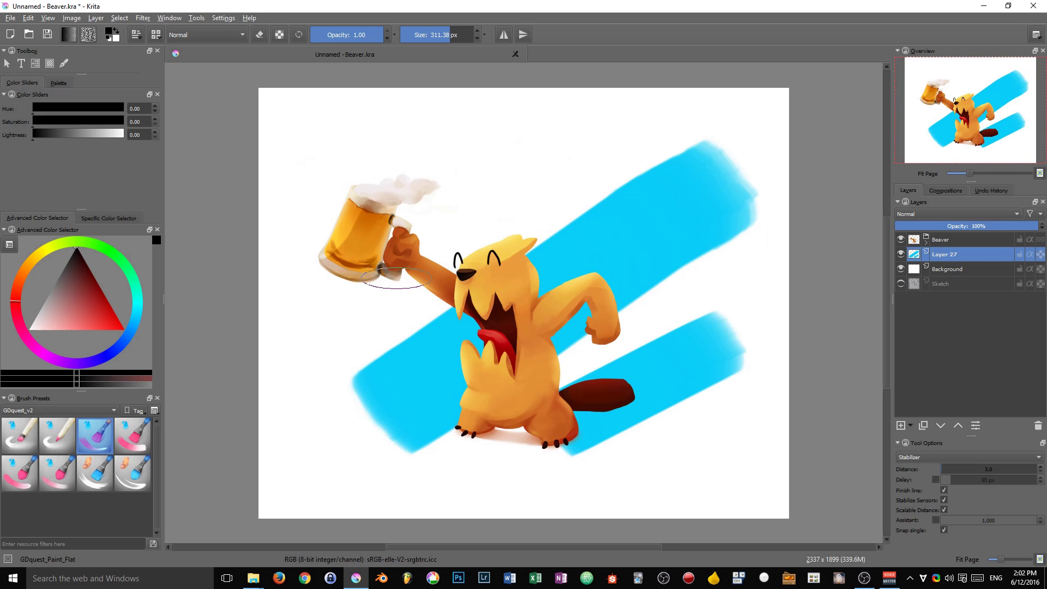
Make Layer 25 active by picking the beaver, then sweep a stroke across the canvas top
left_click(517, 254)
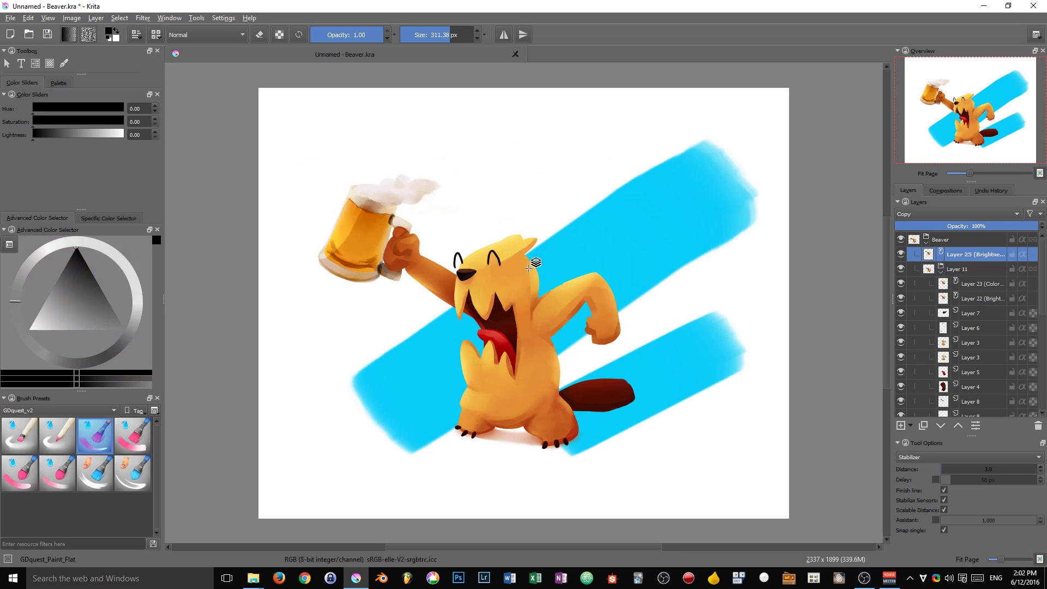
left_click(589, 224)
left_click(510, 381)
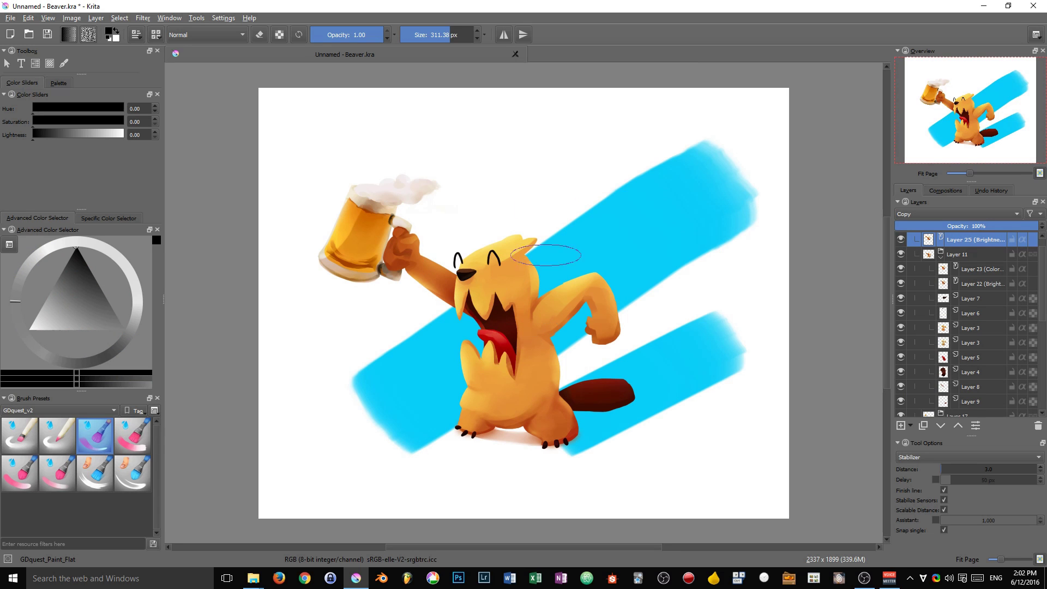
mouse_move(543, 164)
left_mouse_down()
mouse_move(486, 145)
mouse_move(505, 133)
mouse_move(771, 123)
mouse_move(495, 124)
left_mouse_up()
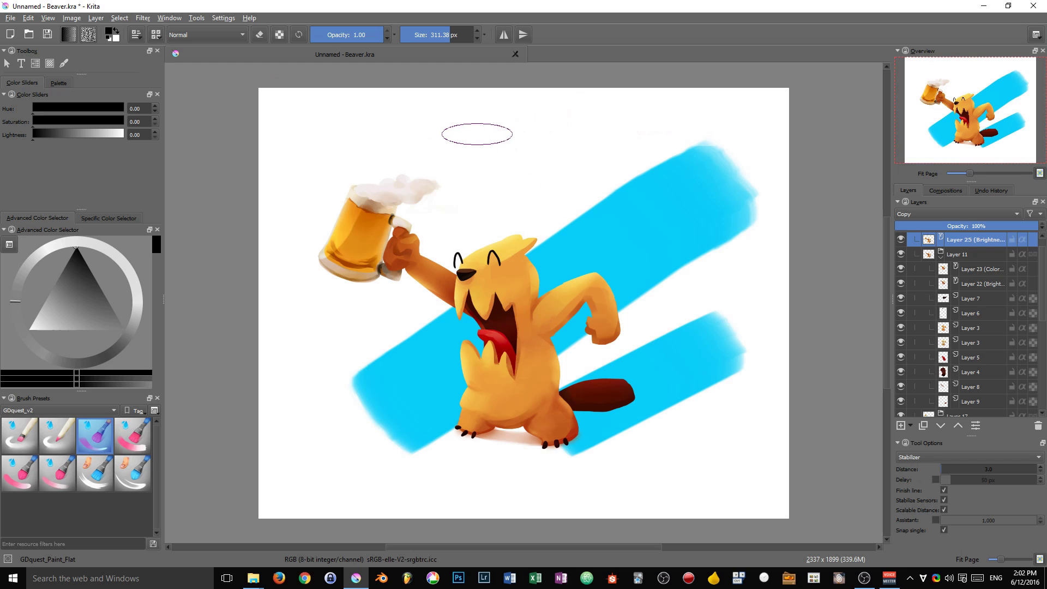
Open Krita's preferences on the Keyboard Shortcuts page
left_click(195, 20)
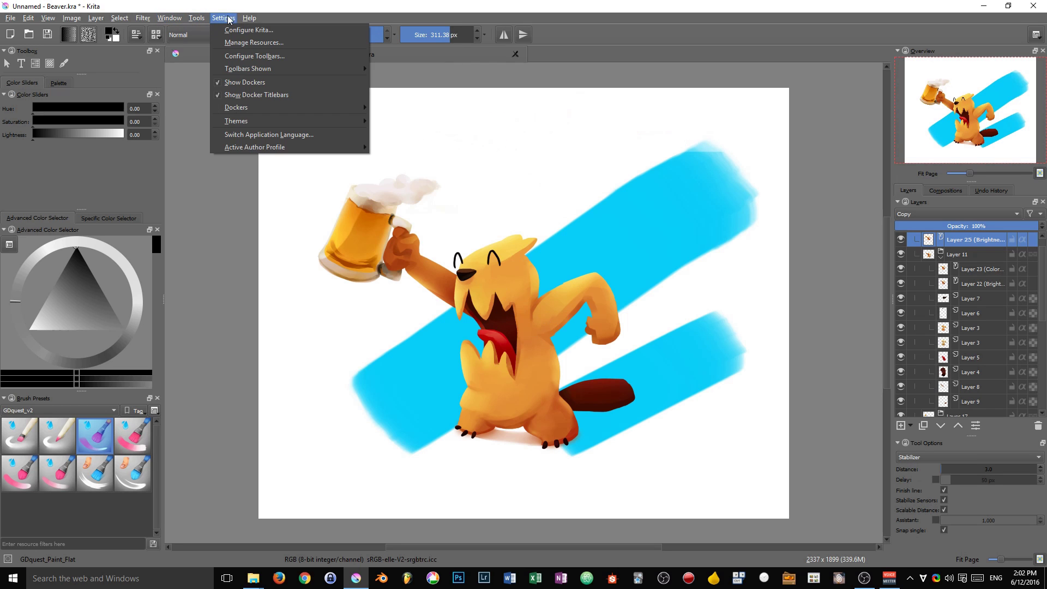
left_click(239, 32)
left_click(361, 198)
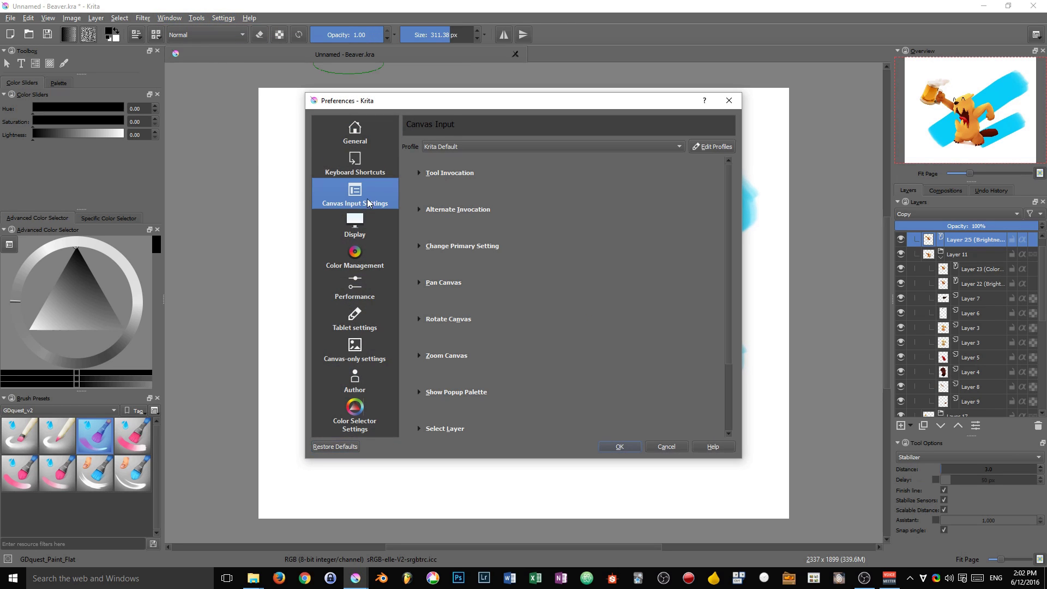
left_click(369, 160)
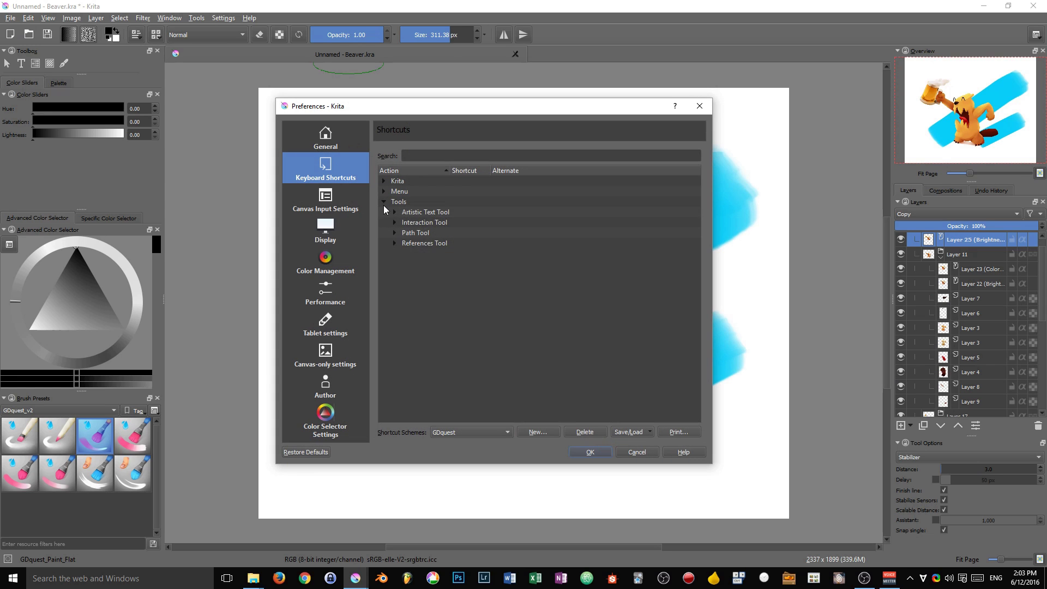
Expand the Tools category to list the Interaction Tool shortcuts
left_click(384, 203)
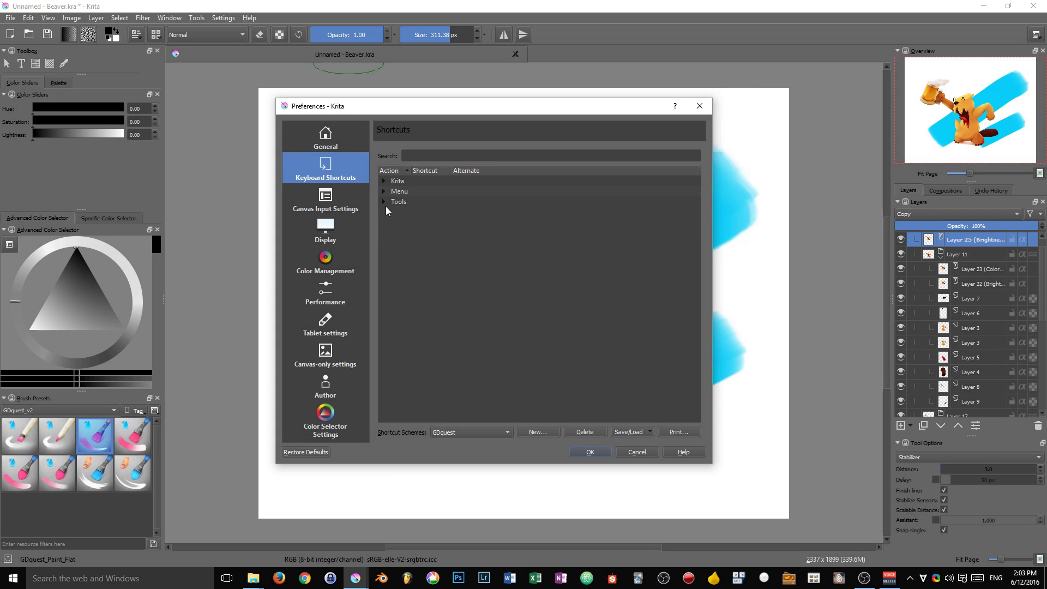
left_click(385, 201)
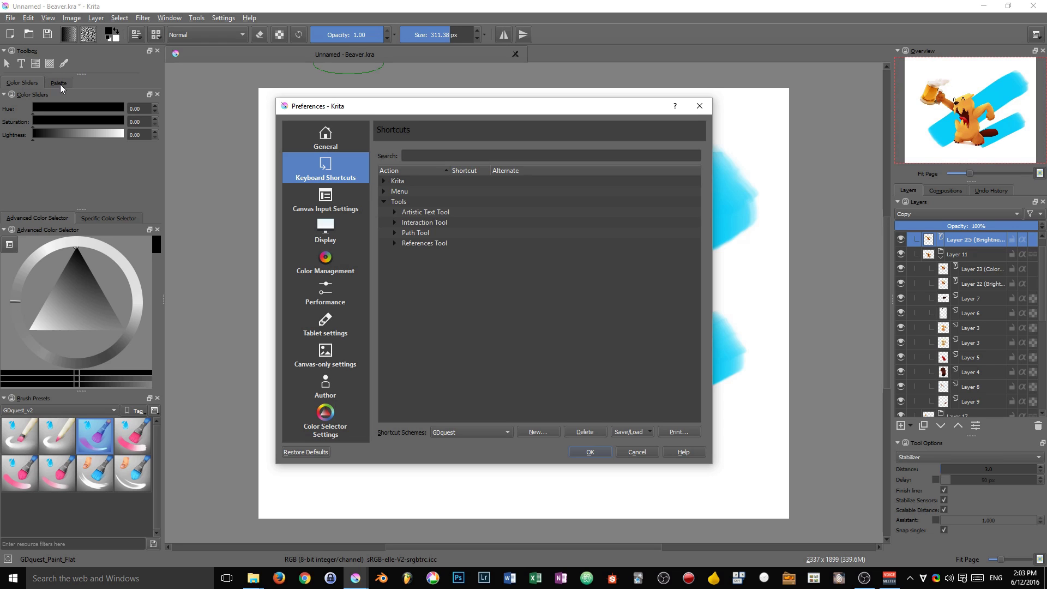
left_click(395, 222)
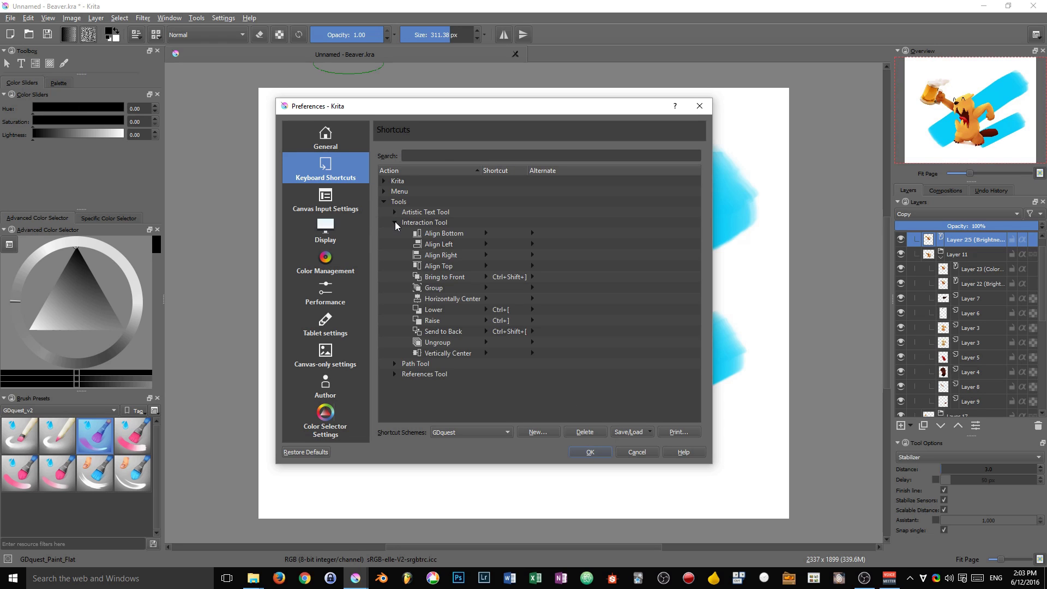
Accept the preferences and add a new vector layer, Layer 29
left_click(578, 451)
left_click(911, 426)
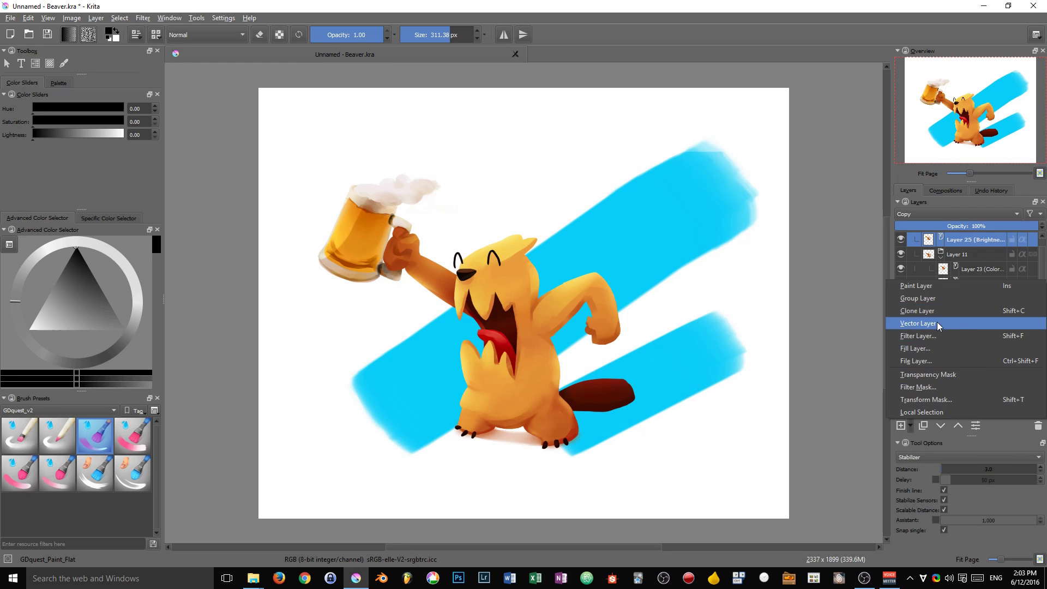
left_click(919, 324)
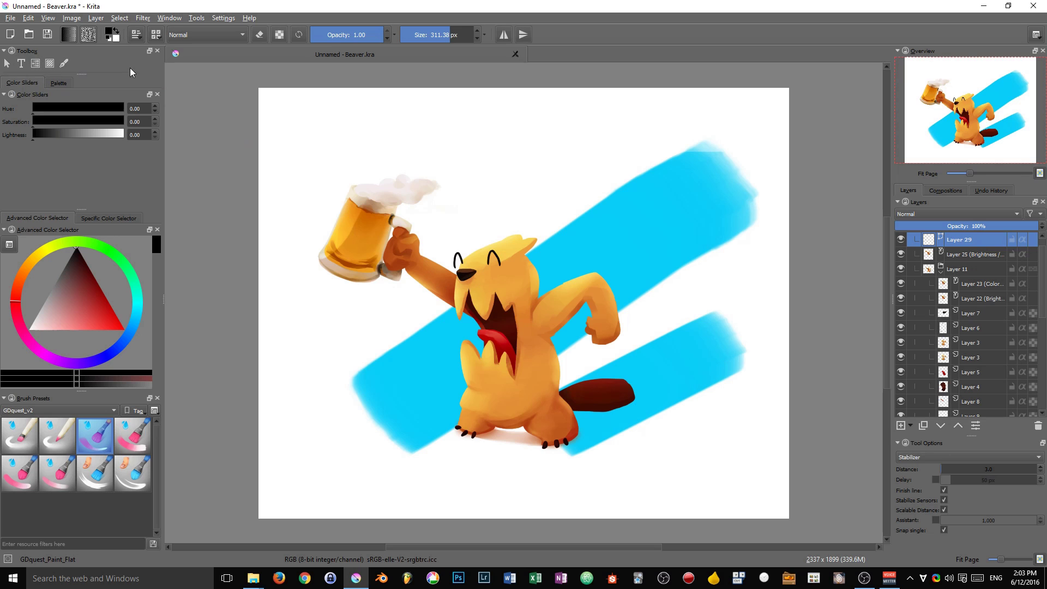
Draw a black rectangle above the beaver's head and select it with the Shape Select tool
left_click_drag(83, 74, 83, 135)
left_click(35, 81)
left_click_drag(474, 134, 638, 191)
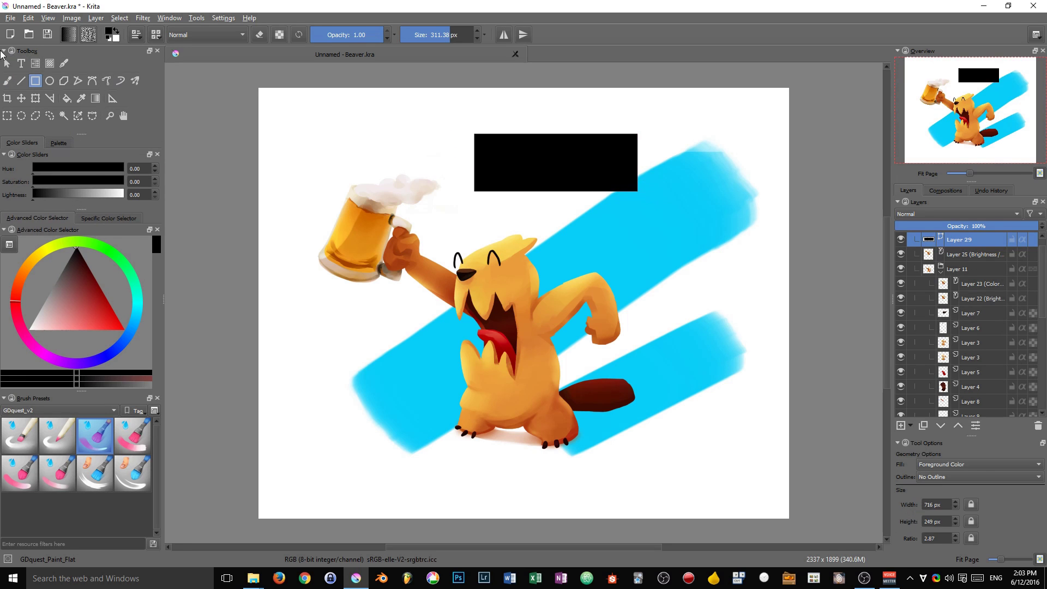
left_click(6, 63)
left_click_drag(415, 94, 600, 189)
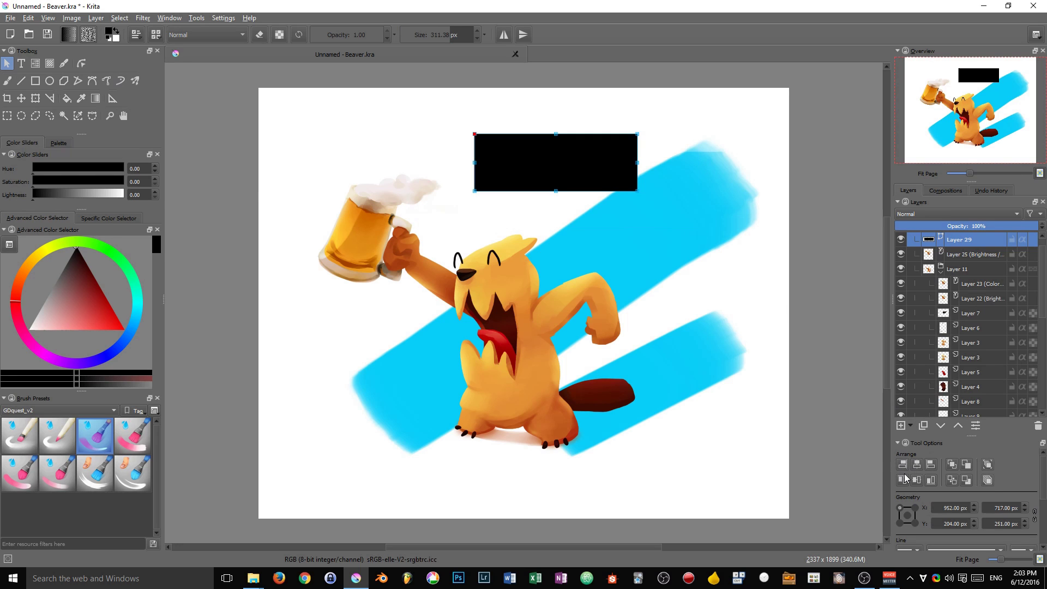
left_click_drag(445, 123, 732, 230)
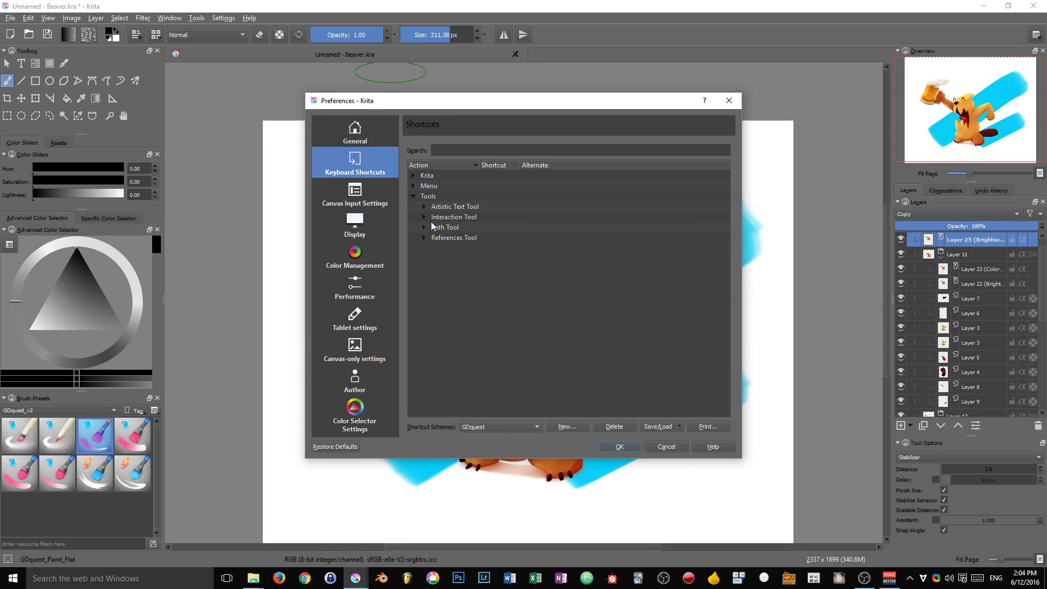
Browse the Interaction and Artistic Text Tool shortcuts, then collapse the Tools group
left_click(425, 218)
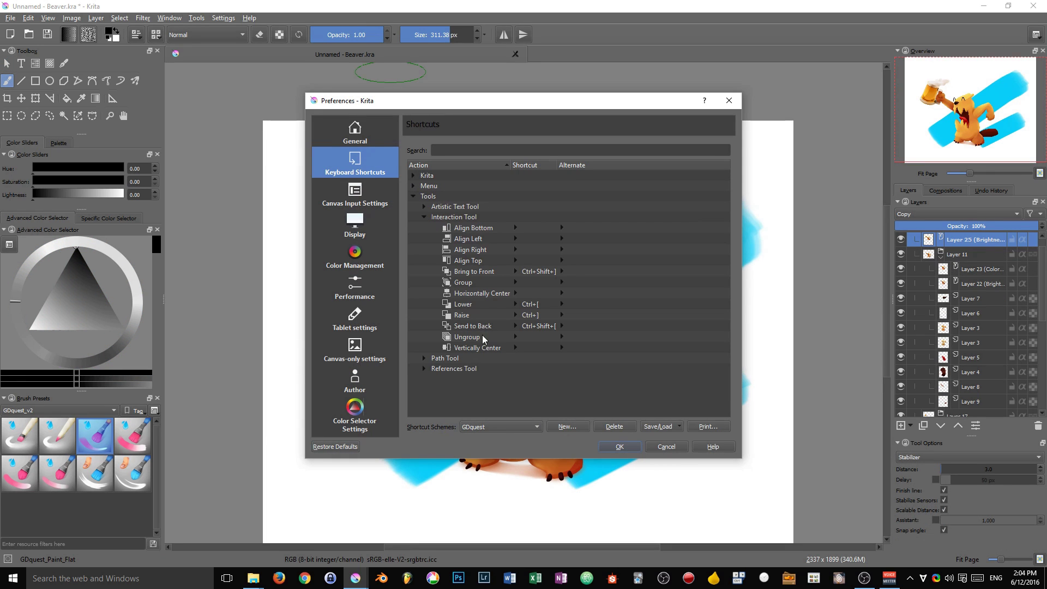
left_click(425, 217)
left_click(423, 207)
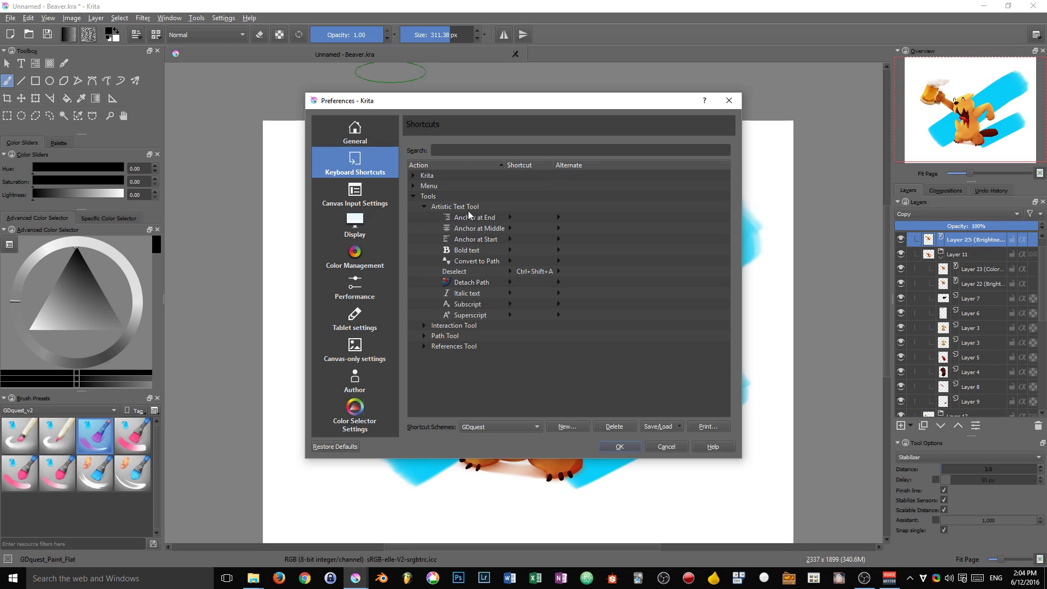
left_click(413, 196)
Expand Menu and then Krita > Layers to list layer actions with their shortcuts
left_click(413, 186)
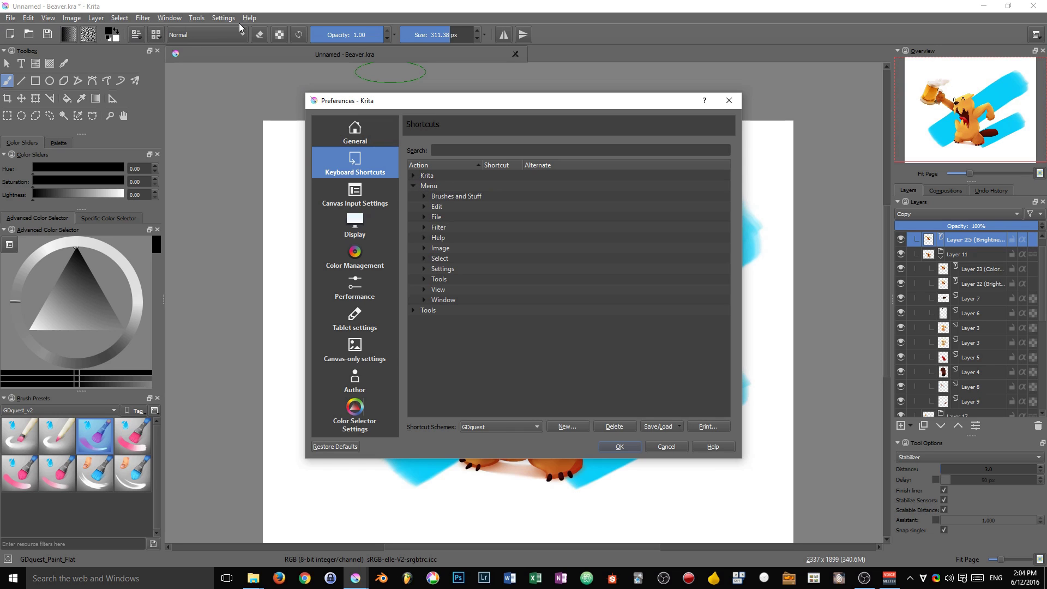
left_click(424, 193)
left_click(423, 193)
left_click(413, 175)
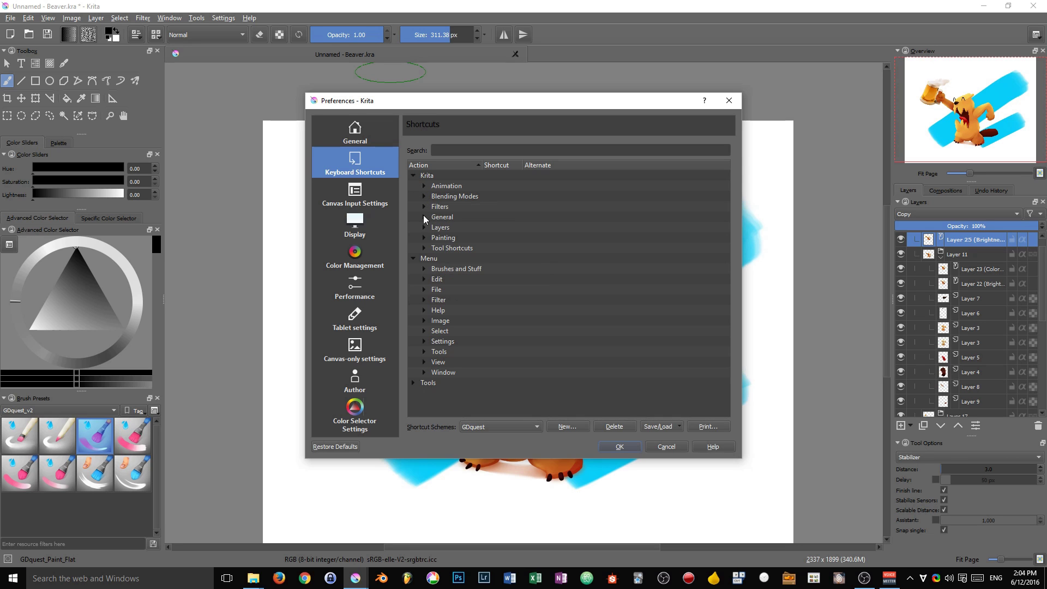
left_click(425, 227)
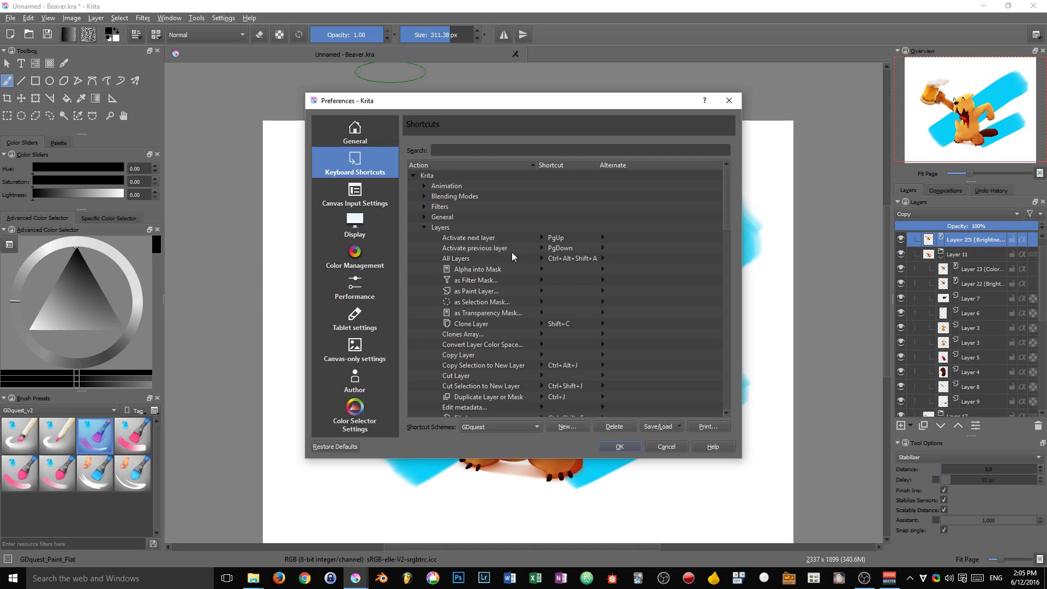
Scroll the Layers shortcut list down to show the File Layer... and Fill Layer... rows
scroll(575, 243, "down", 3)
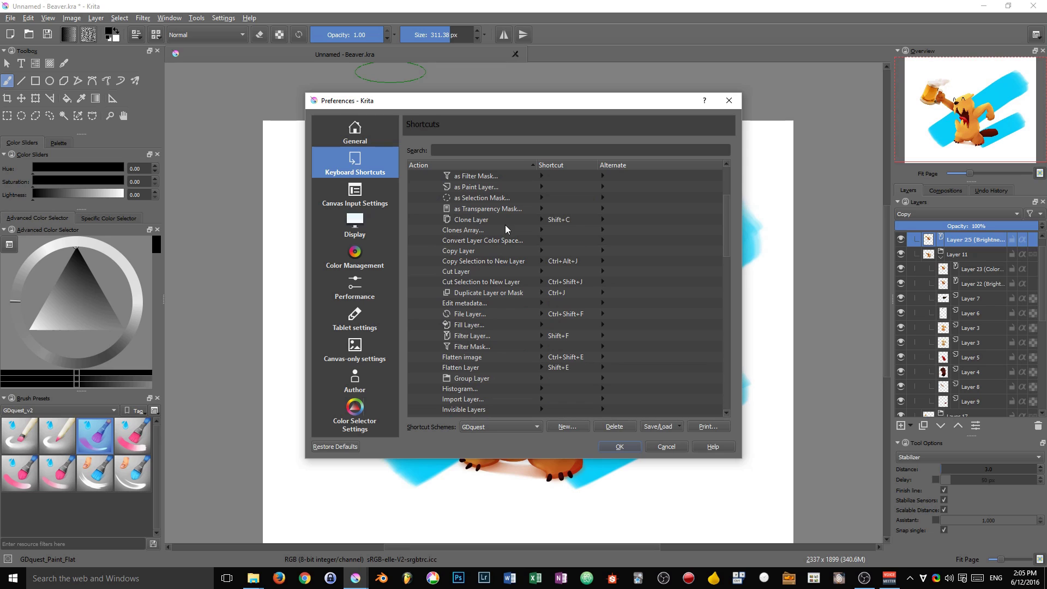
scroll(515, 209, "up", 2)
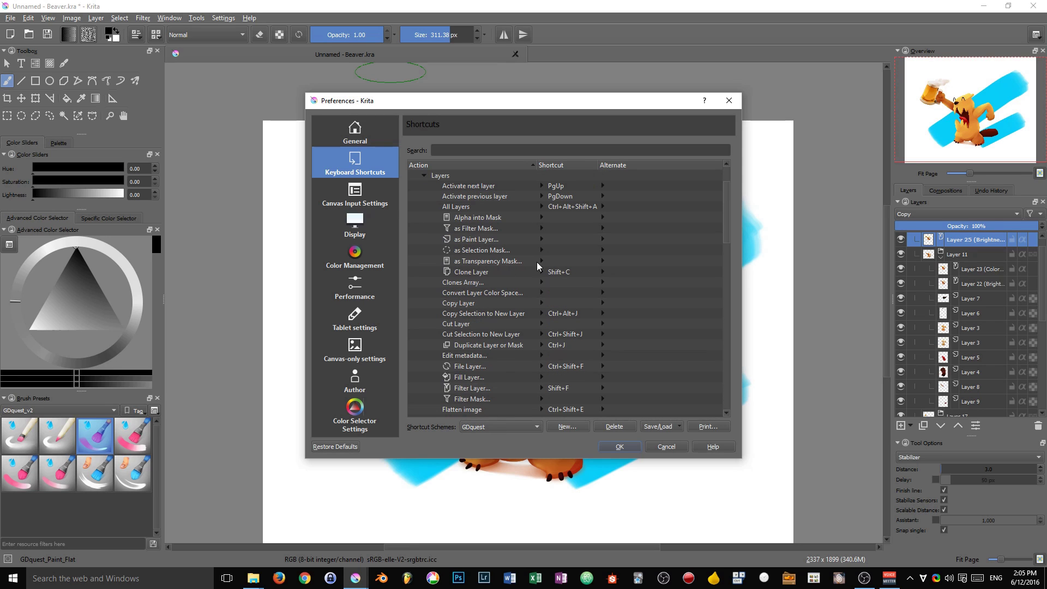
scroll(497, 350, "down", 2)
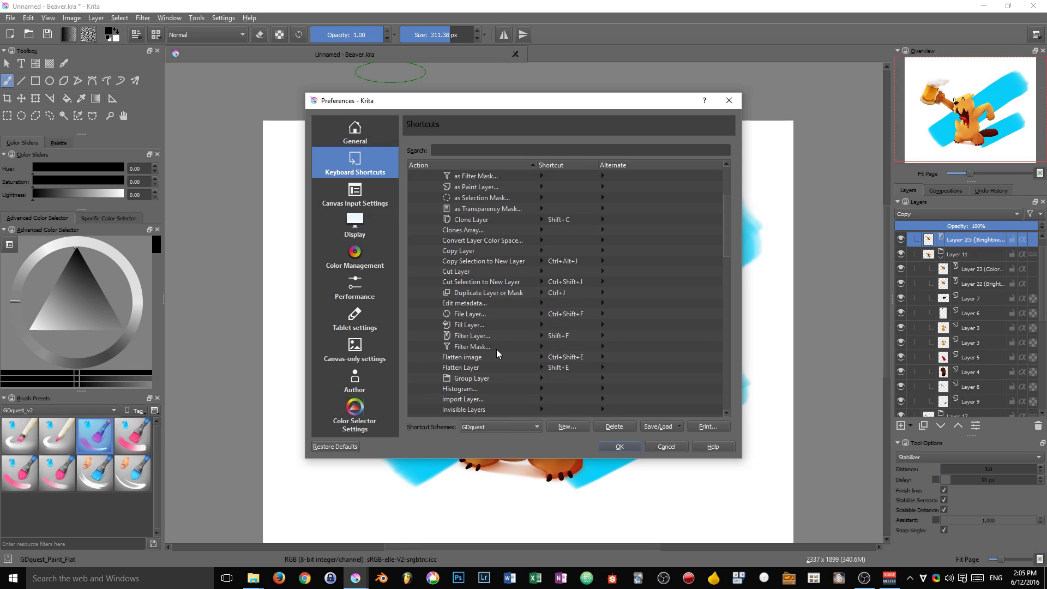
Switch Fill Layer... to a Custom shortcut and start recording a new key combination
left_click(472, 326)
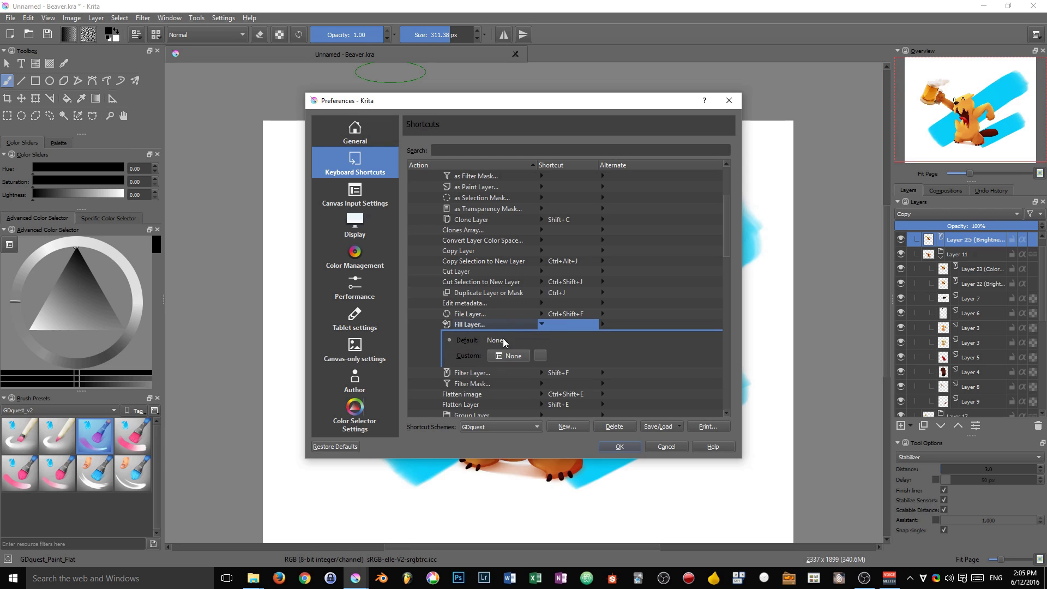
left_click(472, 346)
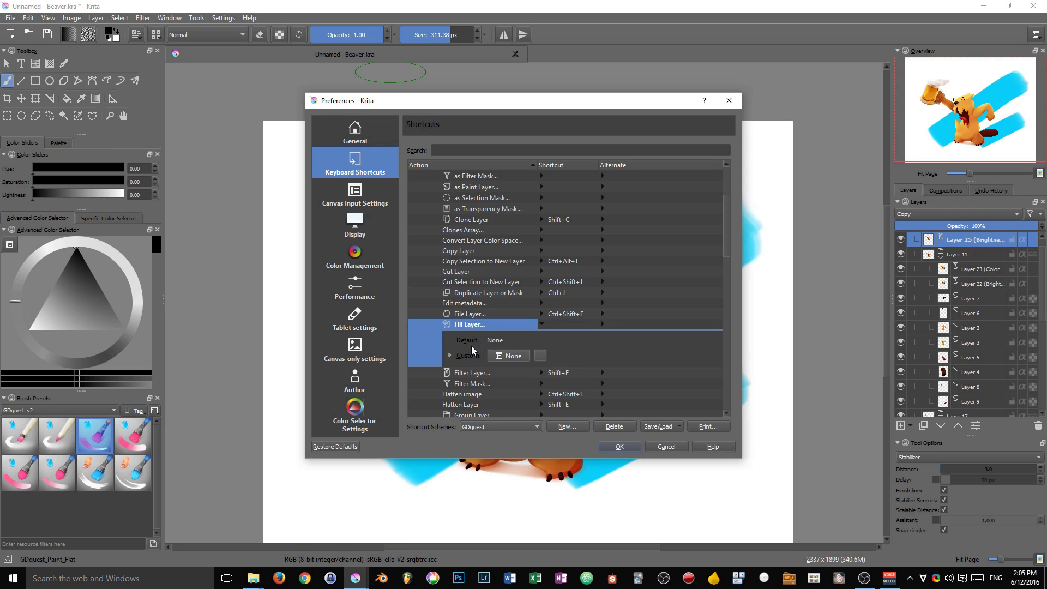
left_click(517, 356)
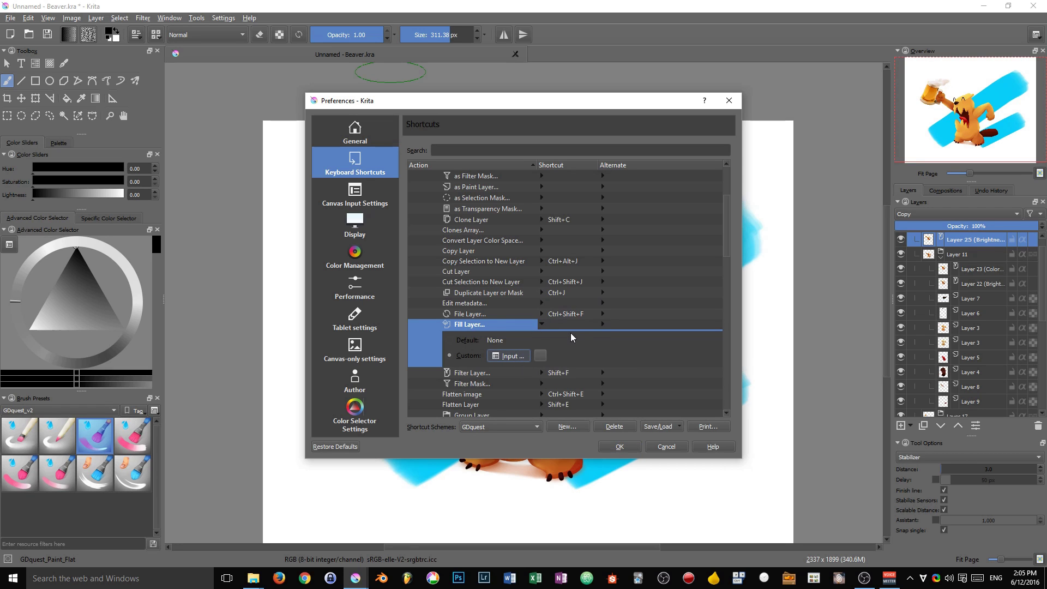
Assign Ctrl+Shift+F to Fill Layer..., reassigning it away from File Layer...
key("ctrl+shift+f")
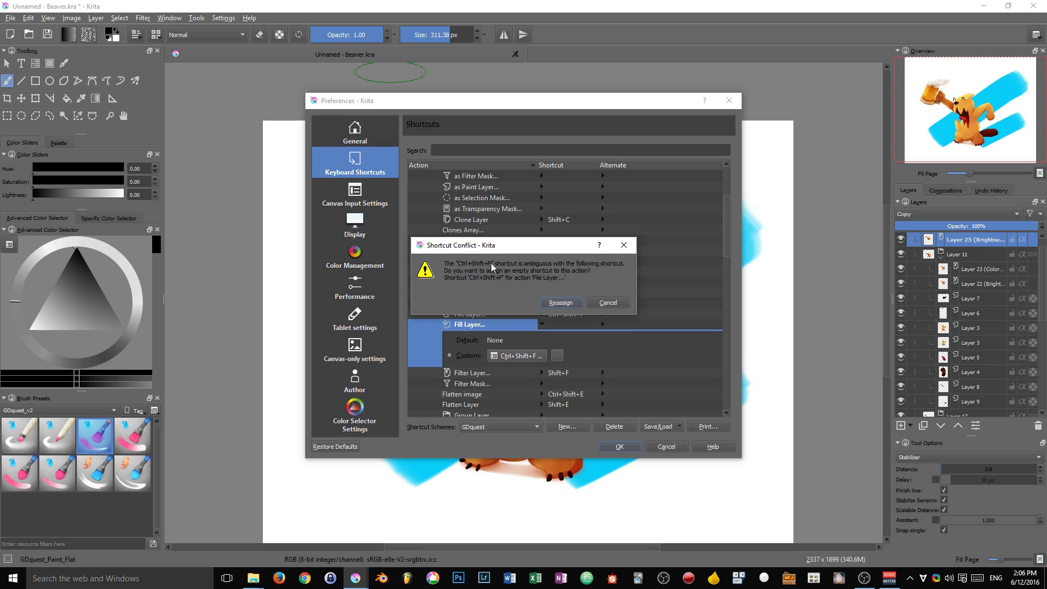
left_click_drag(515, 246, 651, 217)
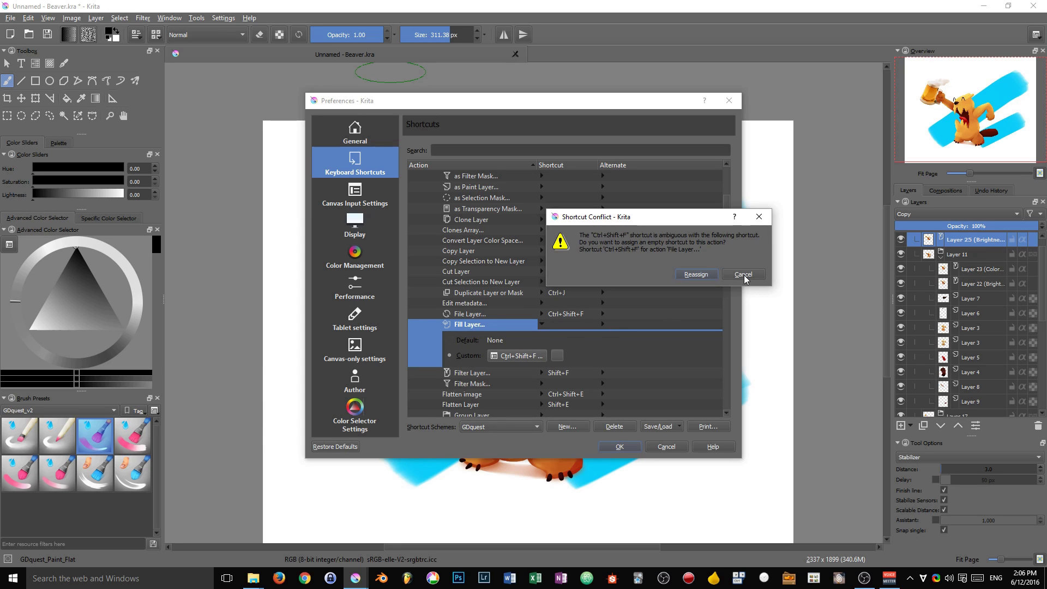
left_click(696, 274)
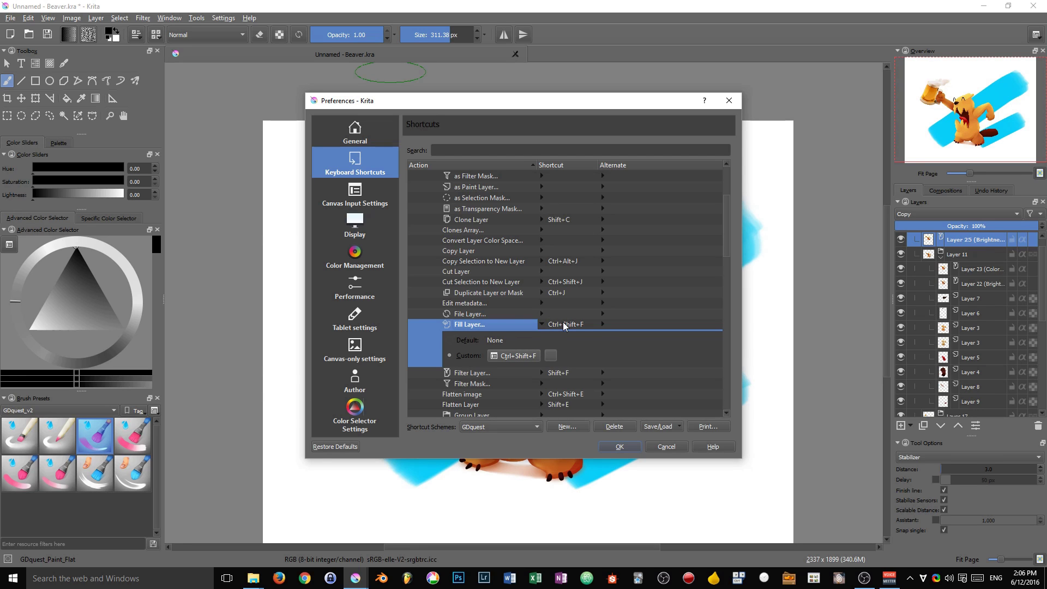
Give File Layer... Ctrl+Shift+F again, reassigning it back from Fill Layer...
left_click(538, 314)
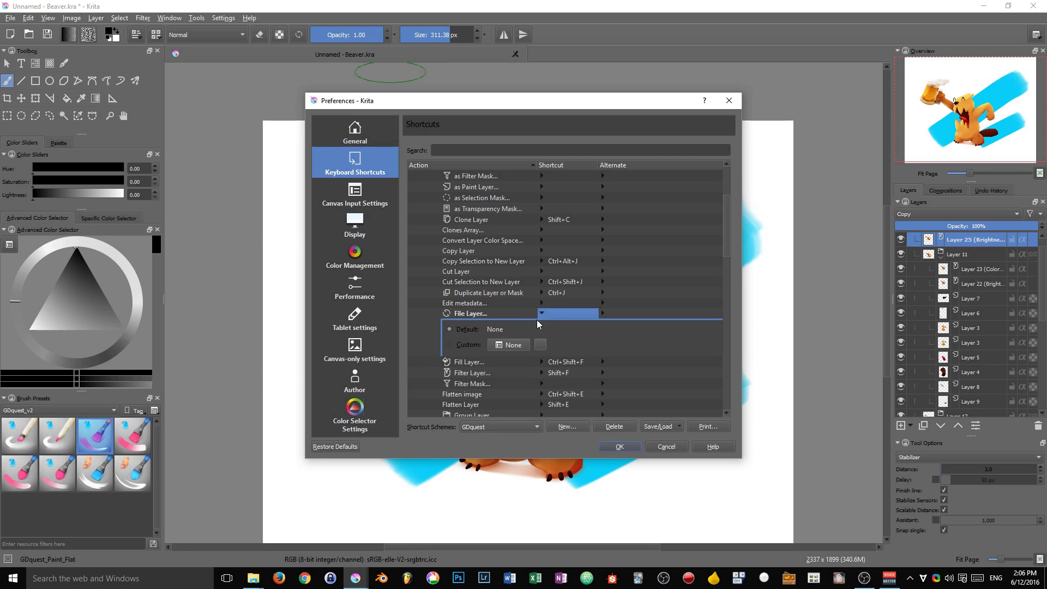
left_click(512, 344)
key("ctrl+shift+f")
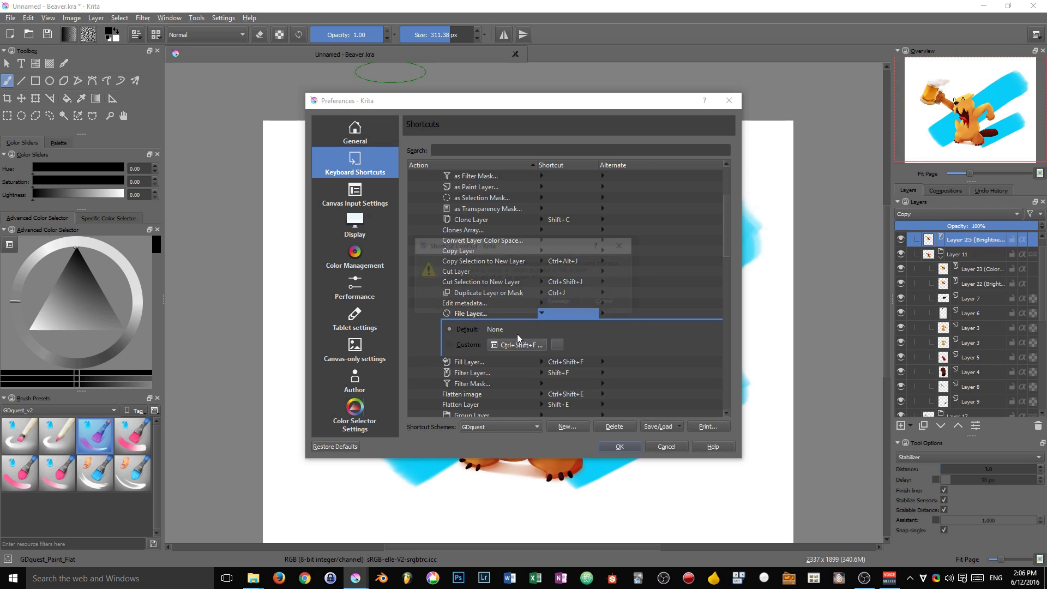
left_click(574, 307)
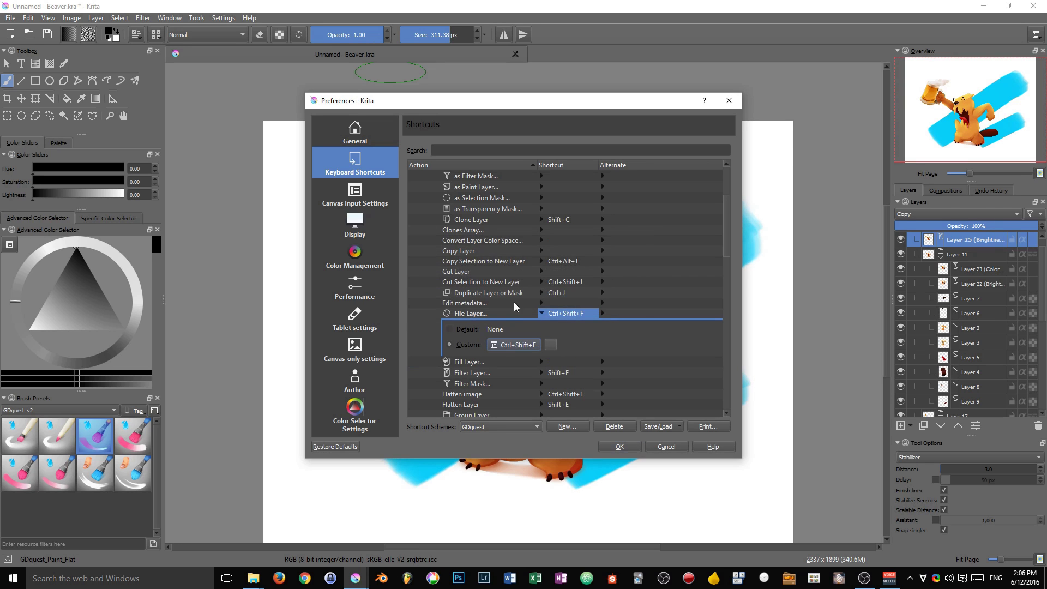
Collapse File Layer's editor, search the shortcuts for 'Fill', then replace it with 'ctrl'
left_click(543, 314)
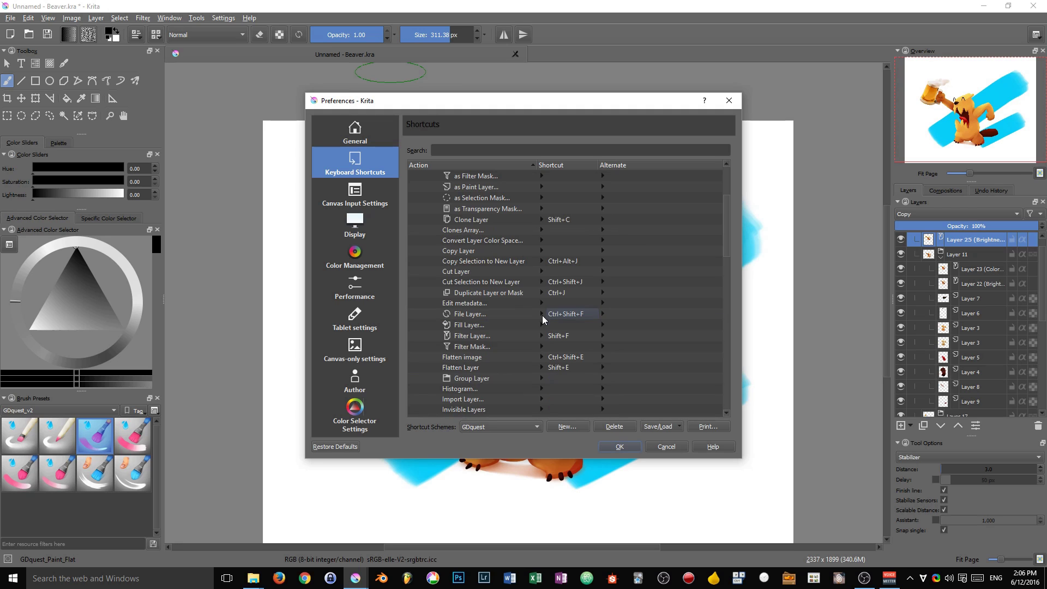
left_click(541, 151)
type("Fill")
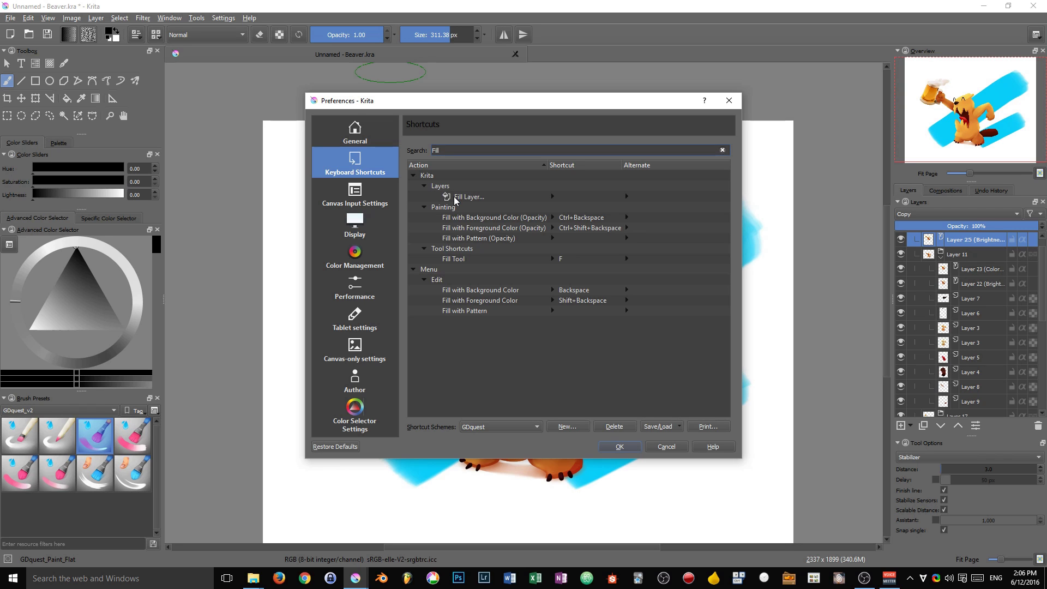
key("ctrl+a")
type("ctrl")
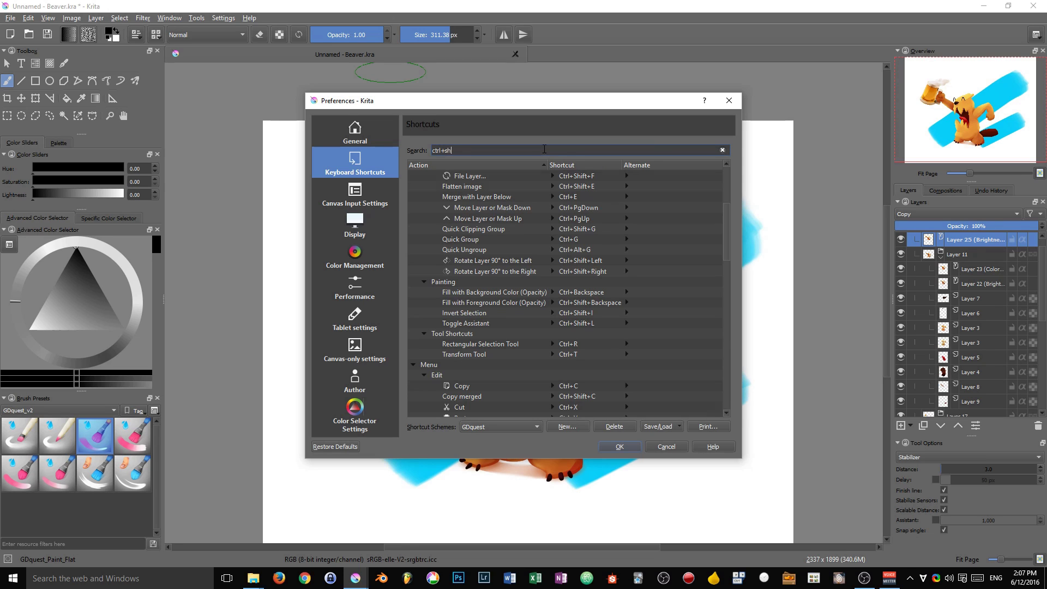
Filter the shortcuts by 'ctrl+shift', then replace the search with 'ctrl+alt' and select it
type("ift")
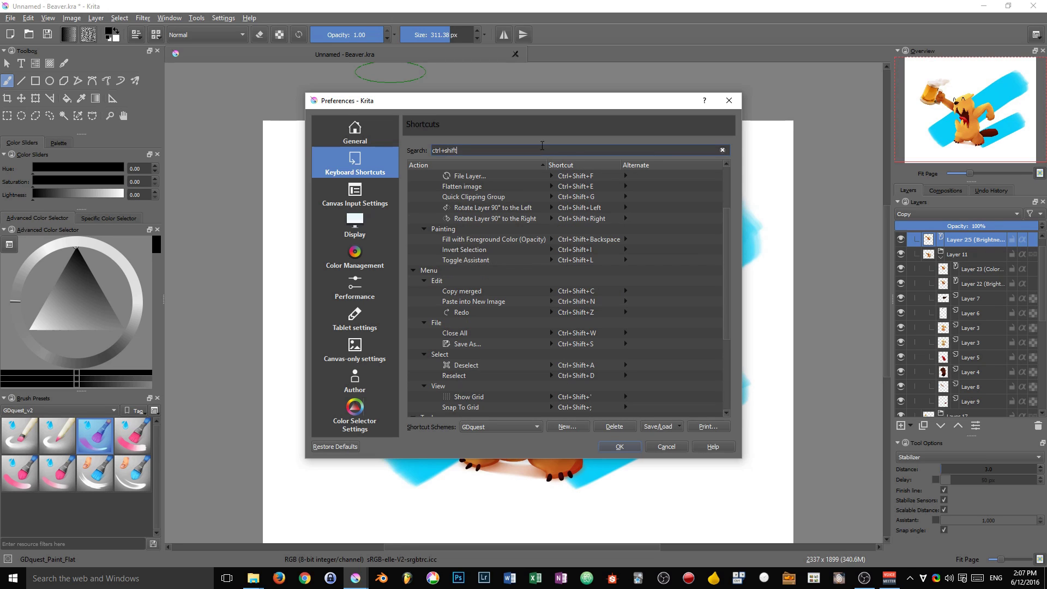
scroll(444, 186, "up", 3)
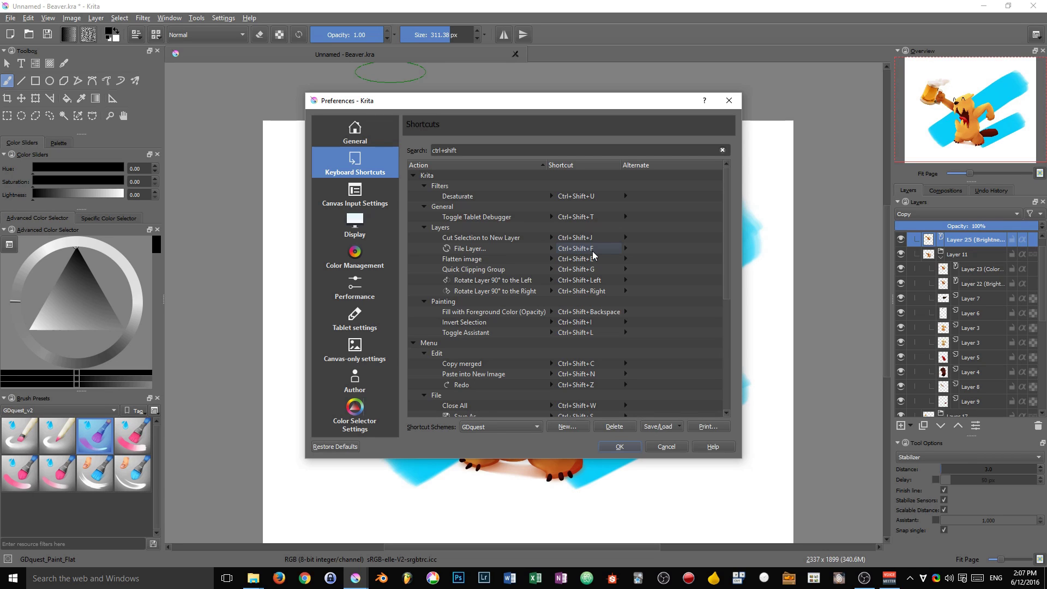
triple_click(459, 150)
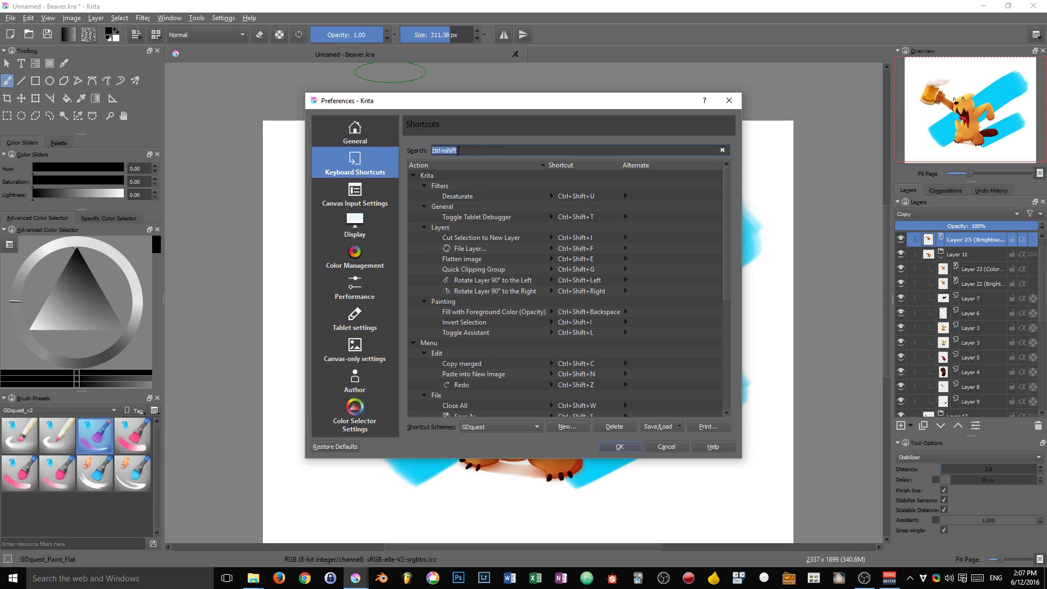
type("ctrl")
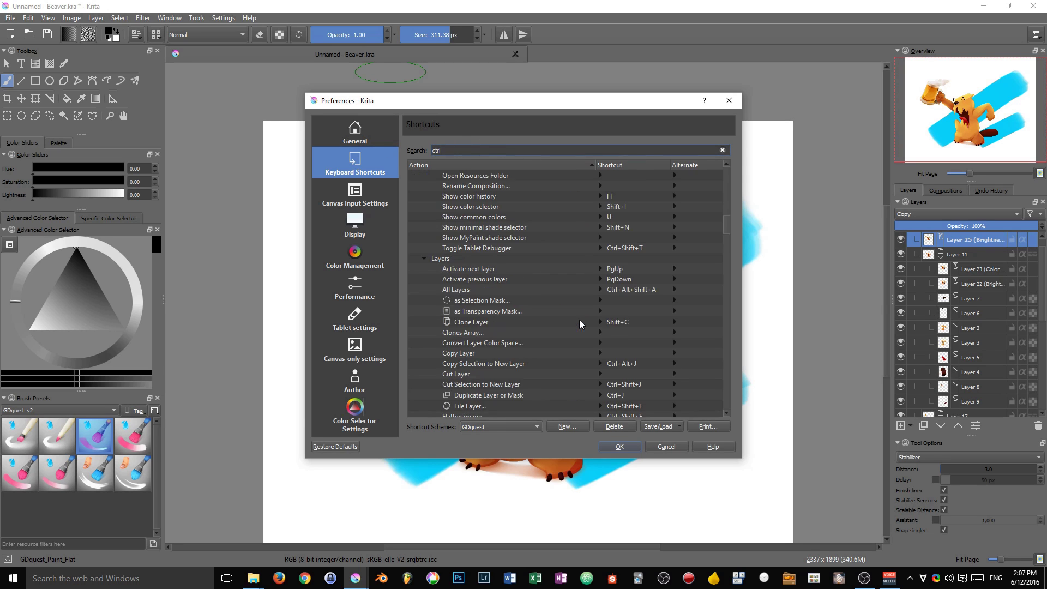
type("+alt")
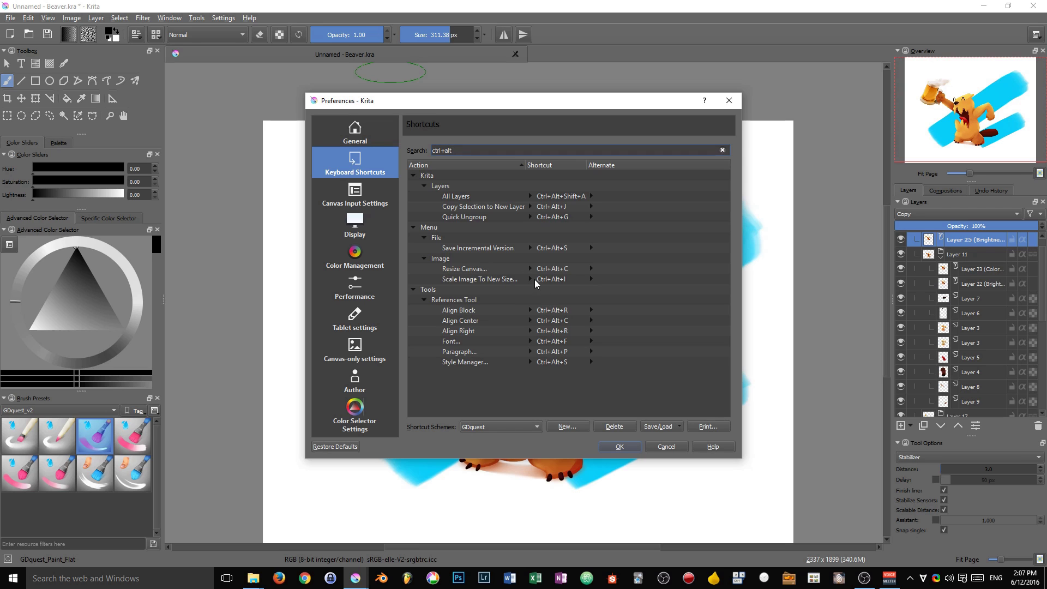
left_click_drag(474, 148, 375, 145)
Clear the search and review the shortcut schemes, keeping GDquest
key("BackSpace")
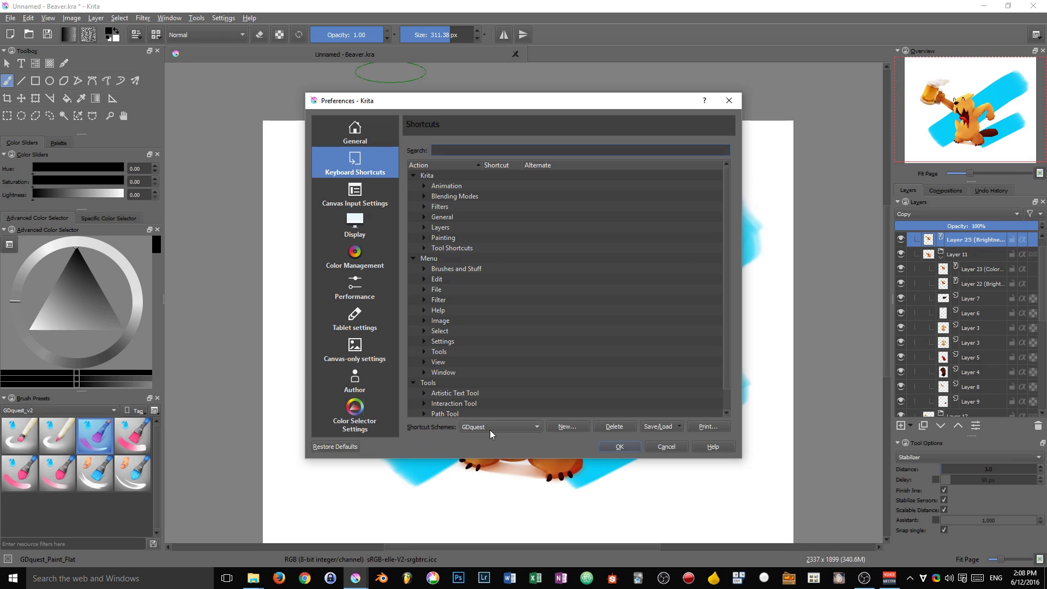
left_click(516, 428)
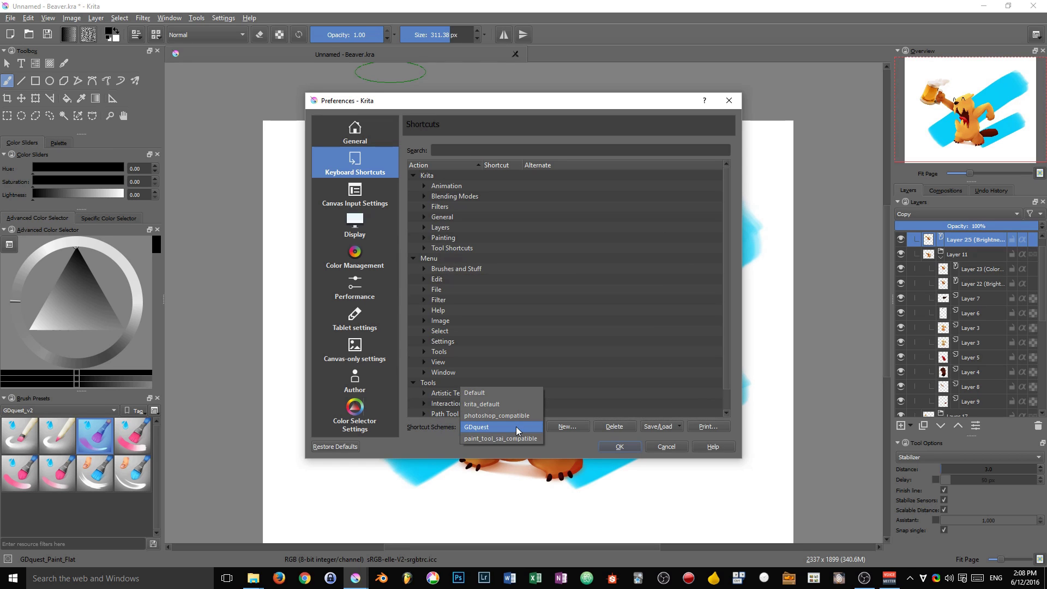
left_click(516, 427)
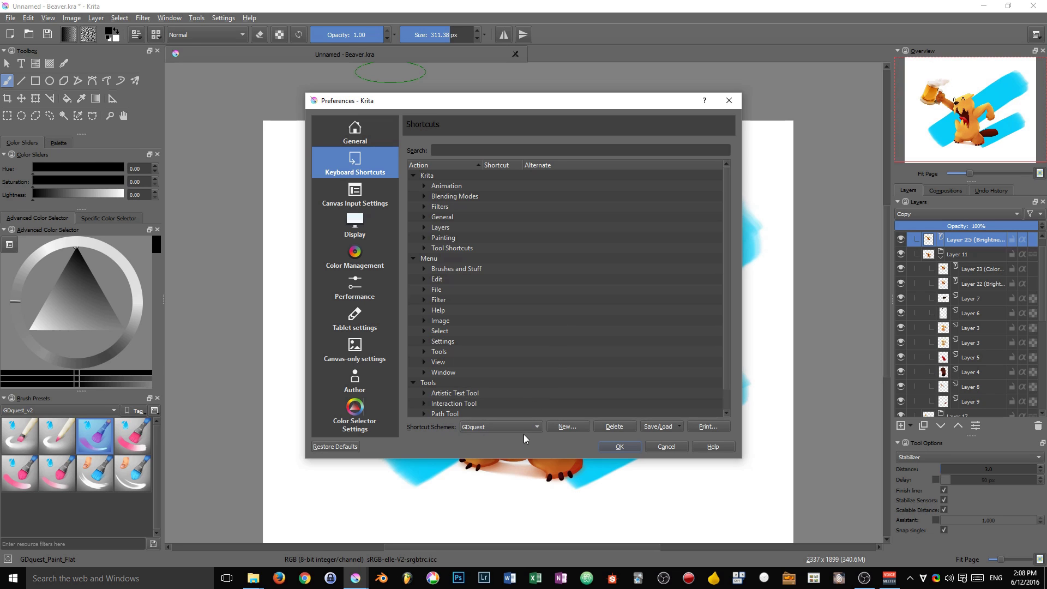
left_click(526, 428)
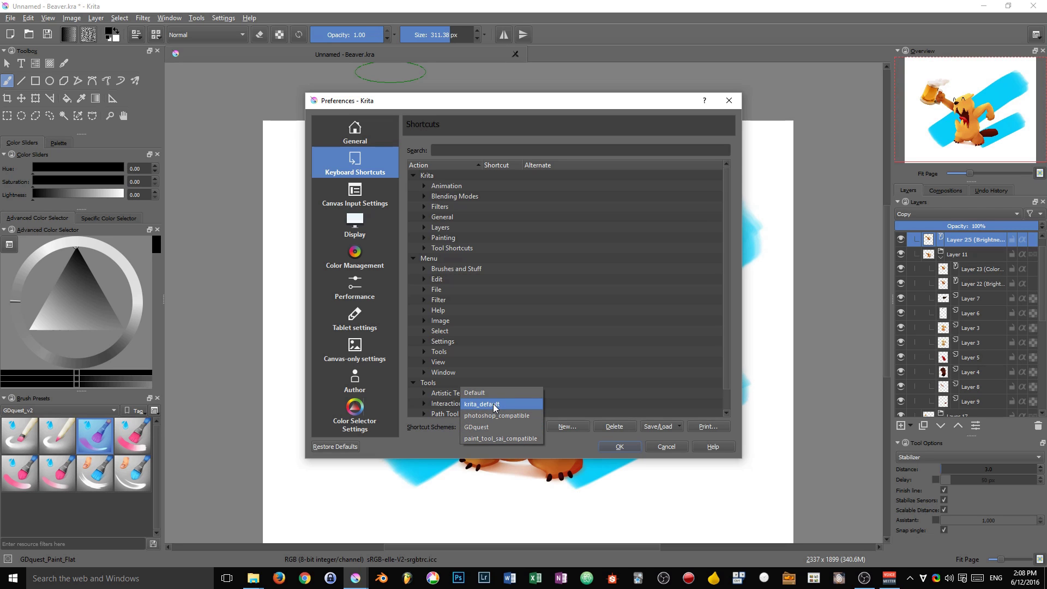
left_click(411, 435)
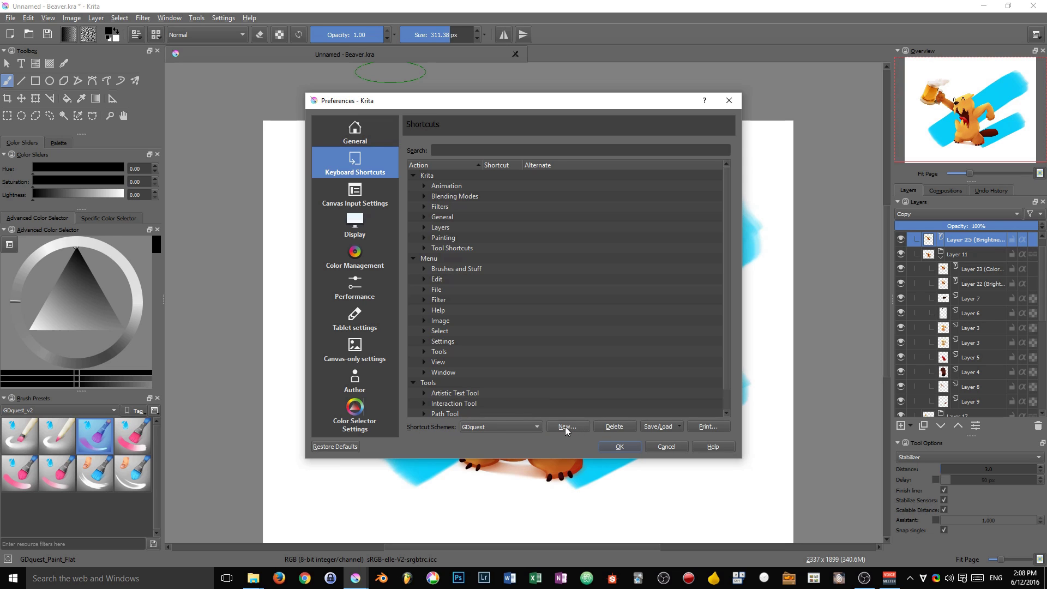
Check the scheme list again without changing it and open the Save/Load shortcuts menu
left_click(501, 429)
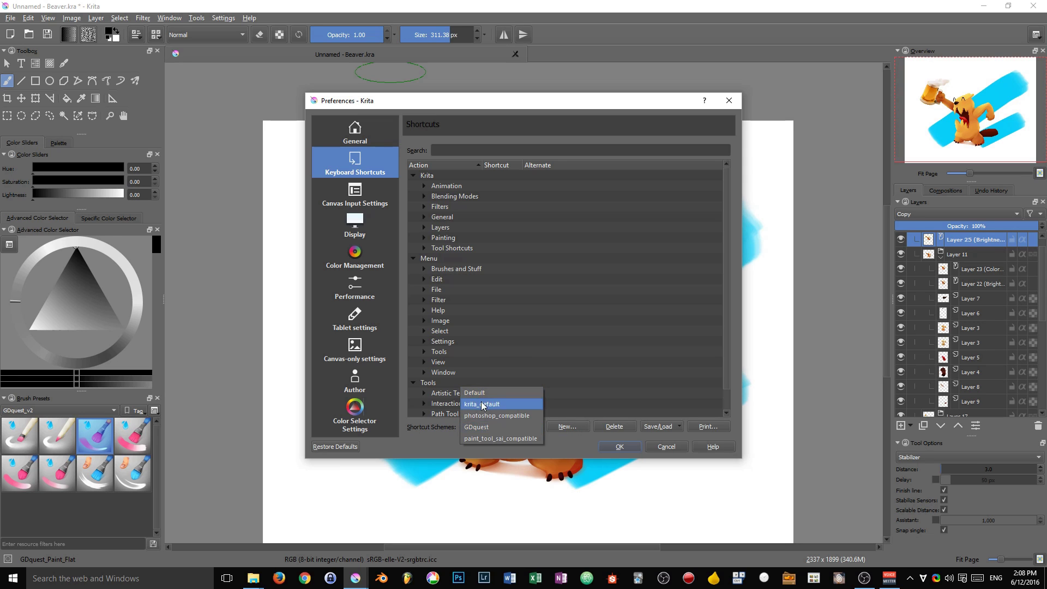
left_click(562, 441)
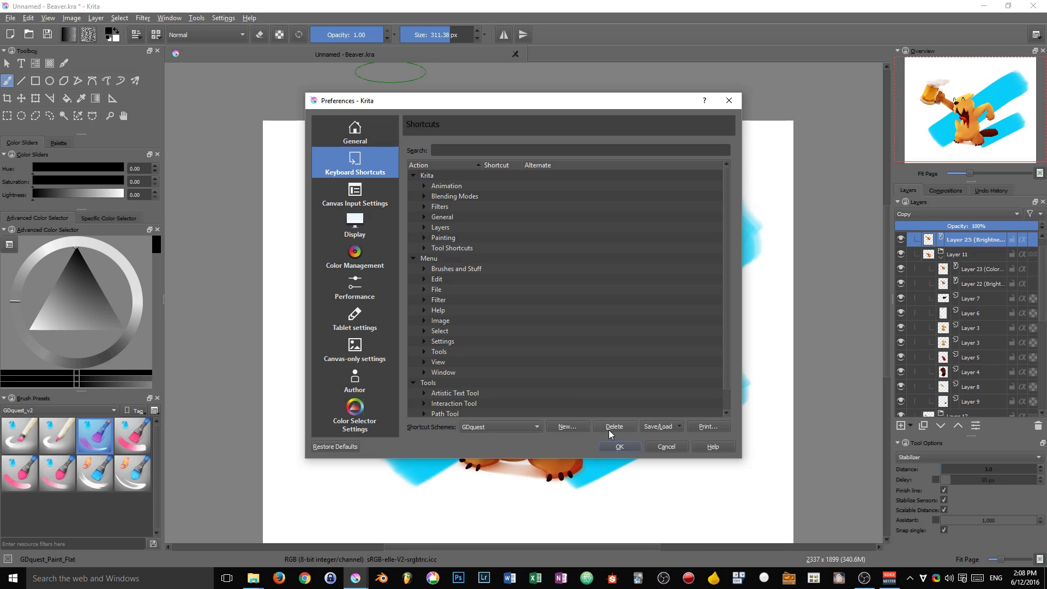
left_click(661, 427)
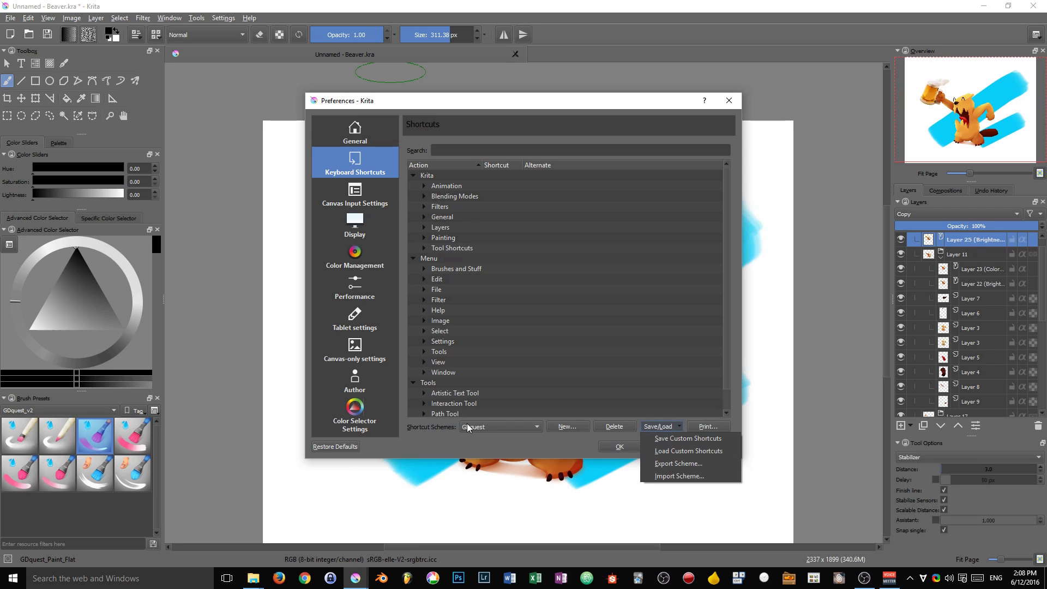
Save the custom shortcuts over gdquest_krita_shortcuts.shortcuts on the Desktop, confirming the replacement
left_click(659, 443)
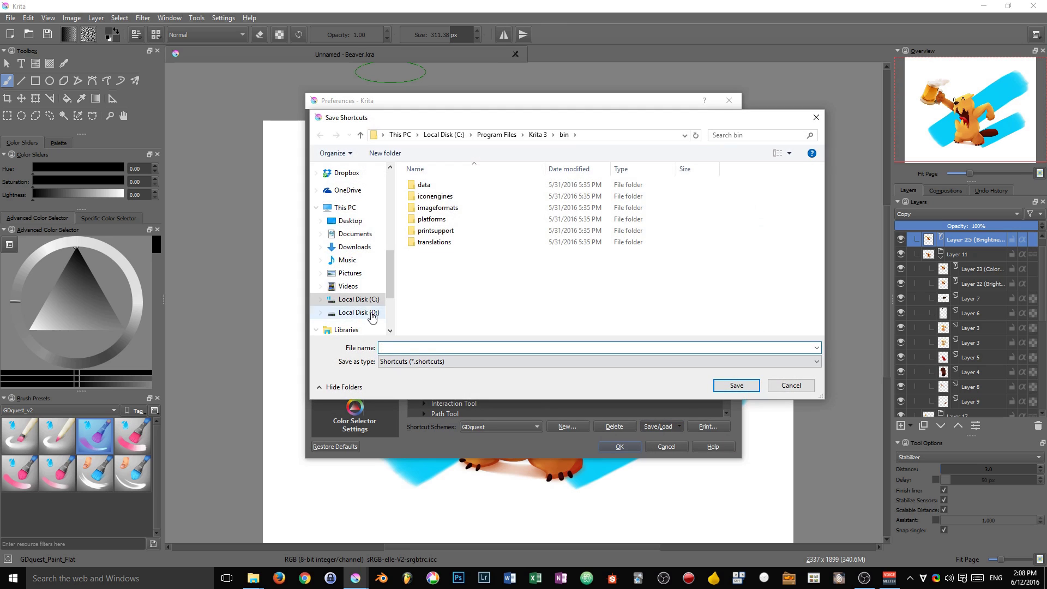
left_click(362, 221)
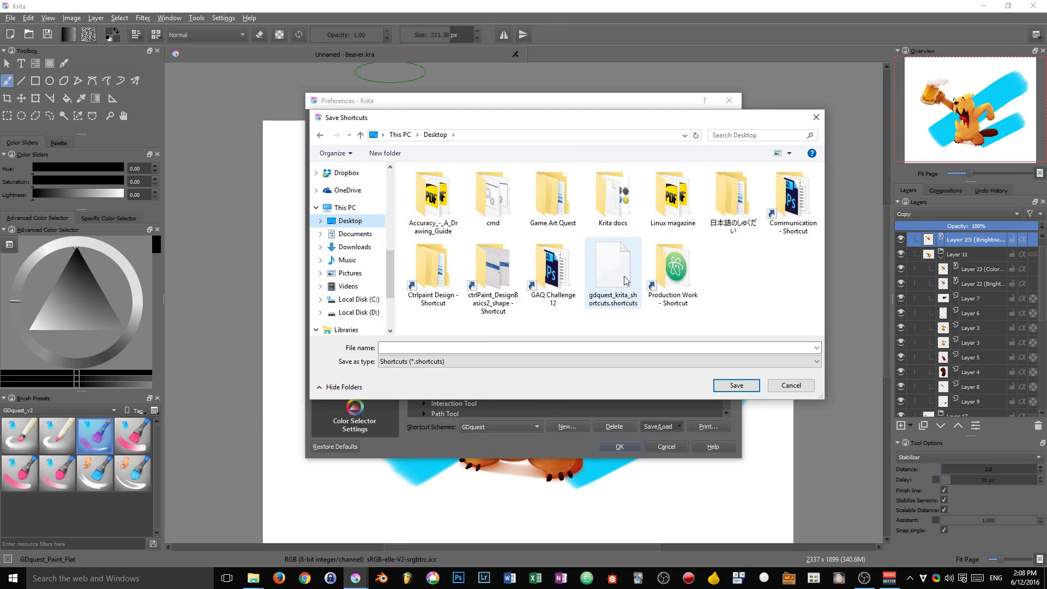
left_click(631, 251)
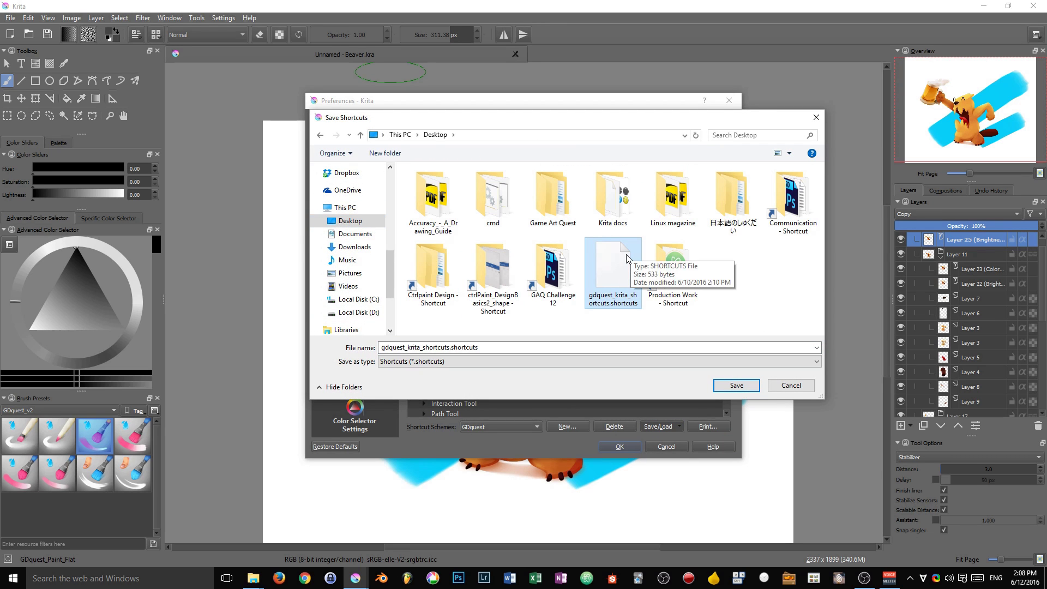
double_click(627, 259)
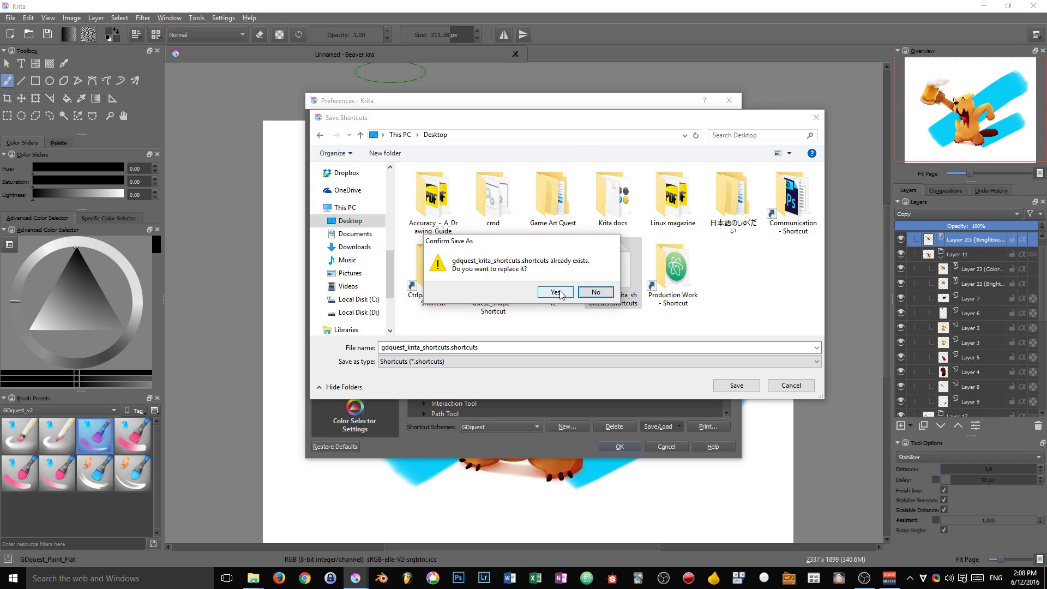
left_click(560, 294)
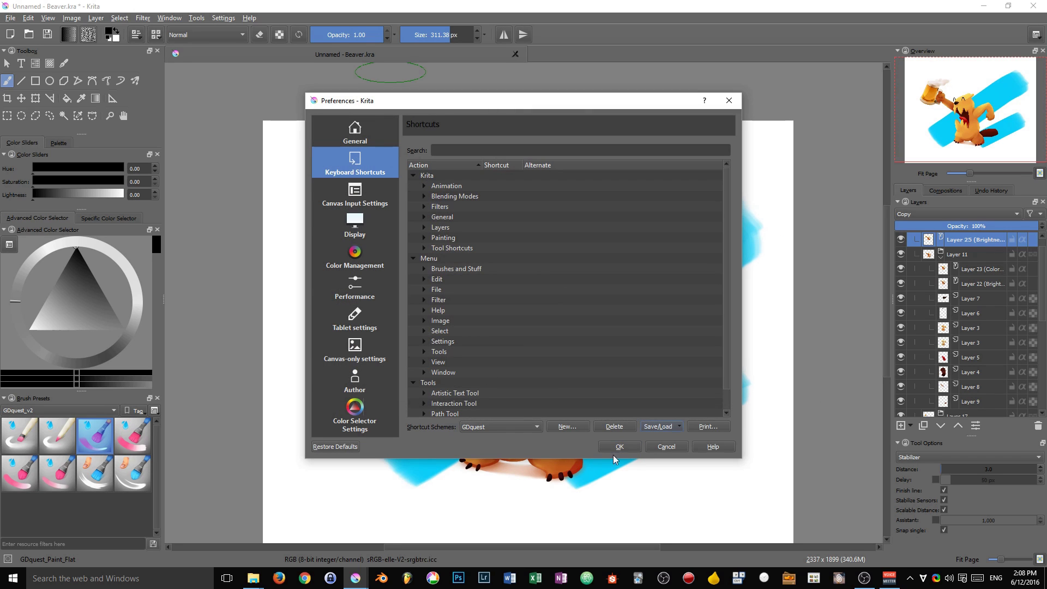
Import the Desktop's gdquest_krita_shortcuts.shortcuts file as the shortcut scheme
left_click(666, 421)
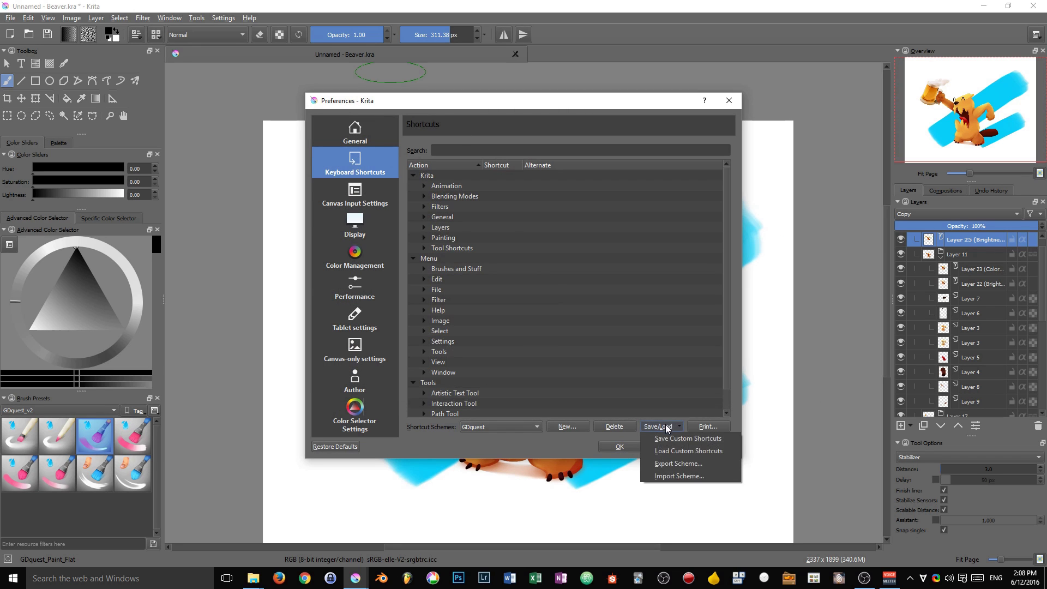
left_click(674, 446)
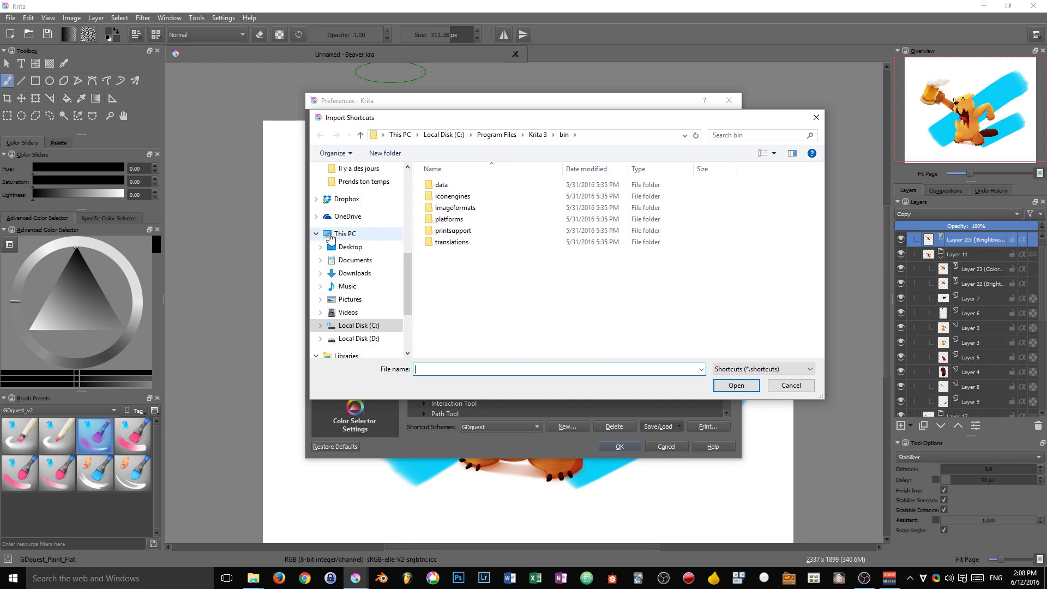
left_click(333, 245)
double_click(719, 270)
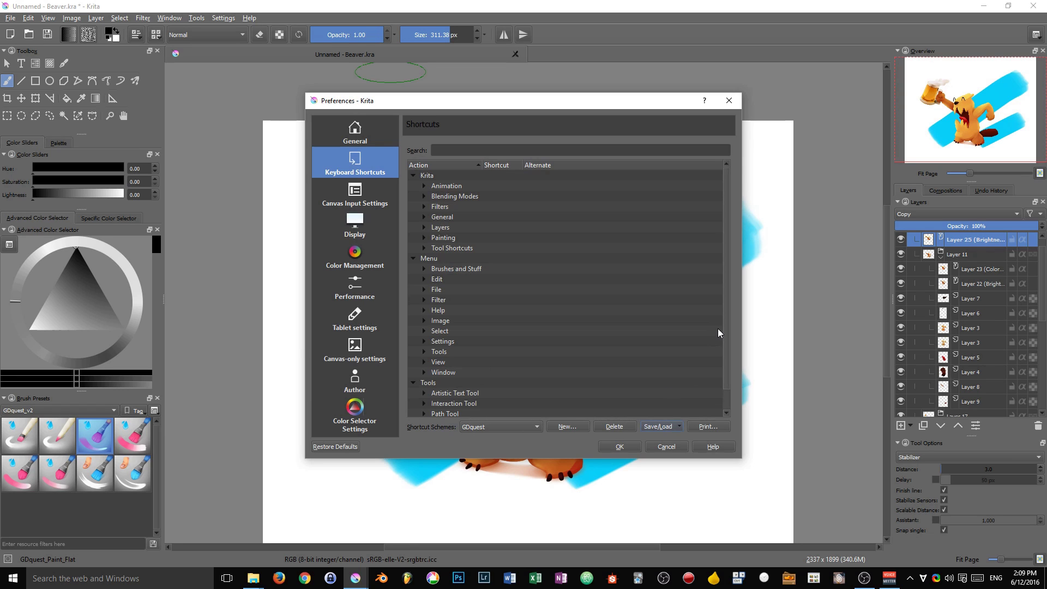
Print the full shortcuts list through PDFCreator and save it as document1.pdf
left_click(708, 426)
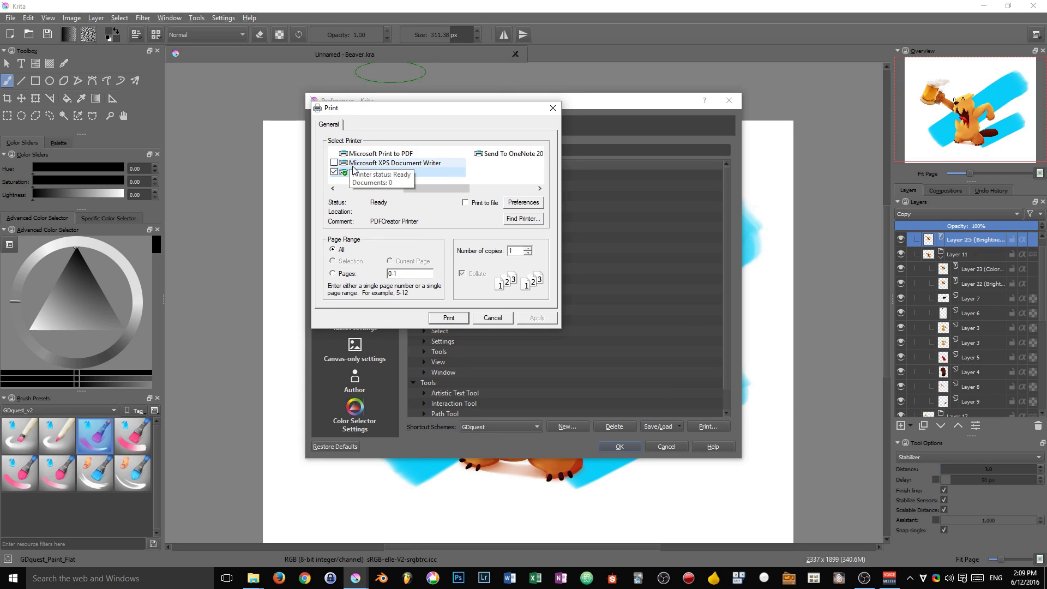
left_click(491, 318)
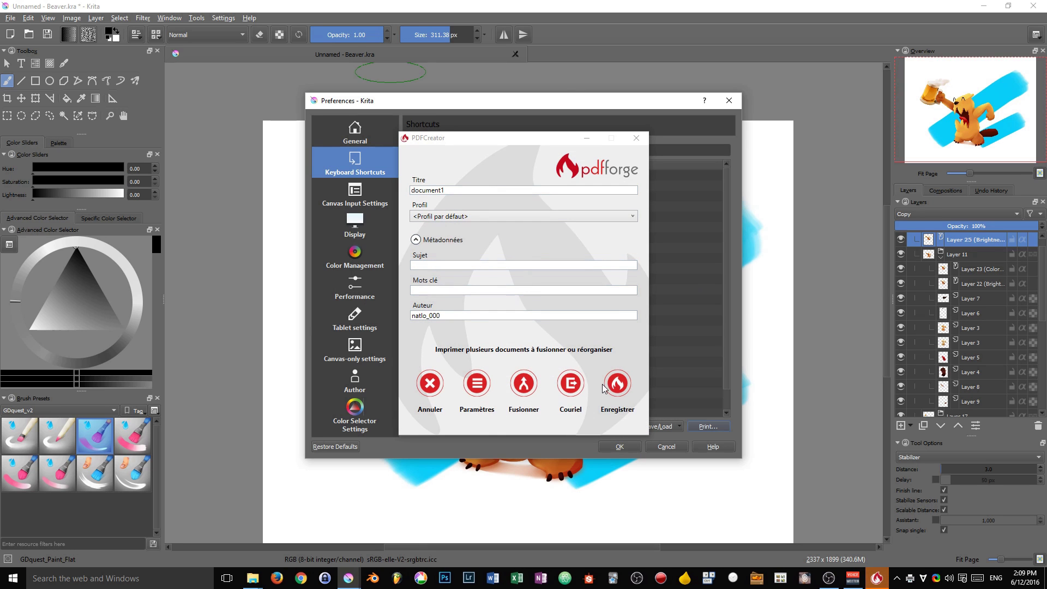
left_click(616, 384)
left_click(478, 336)
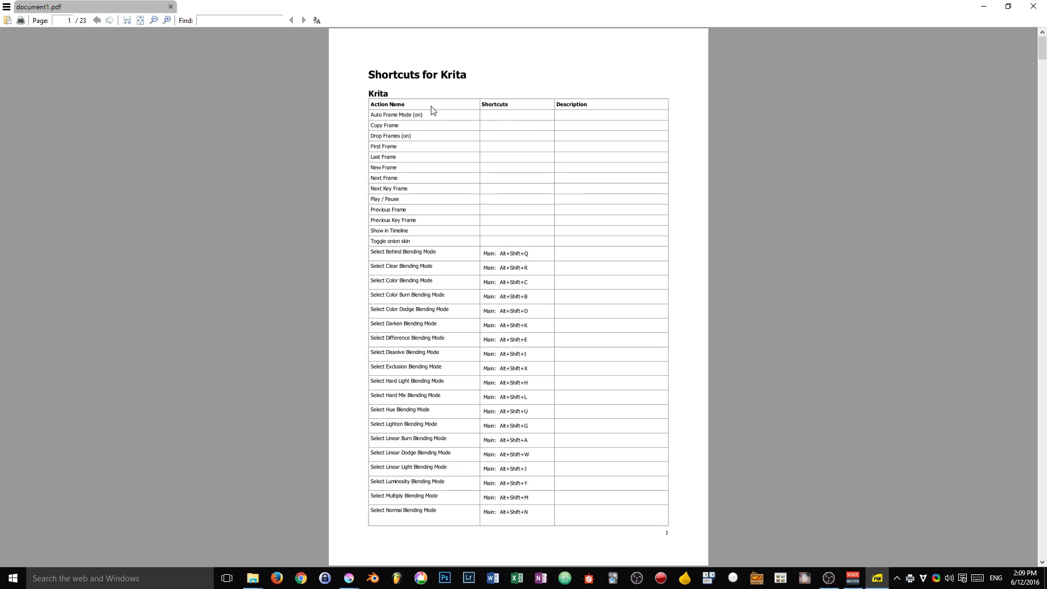
Scroll through document1.pdf's Shortcuts for Krita table to page 3 of 23
scroll(624, 109, "down", 15)
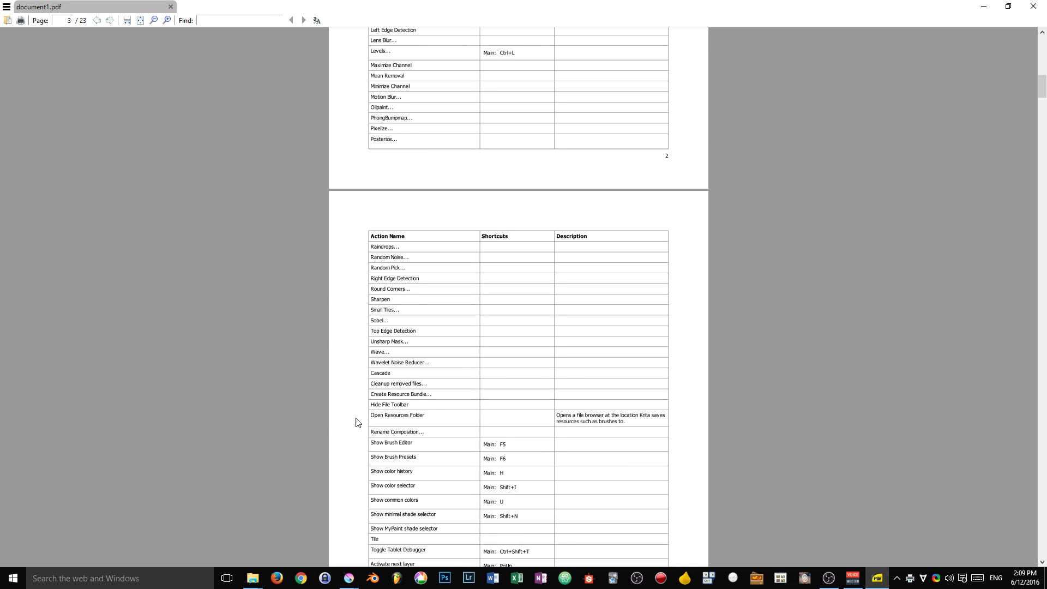
scroll(496, 397, "down", 3)
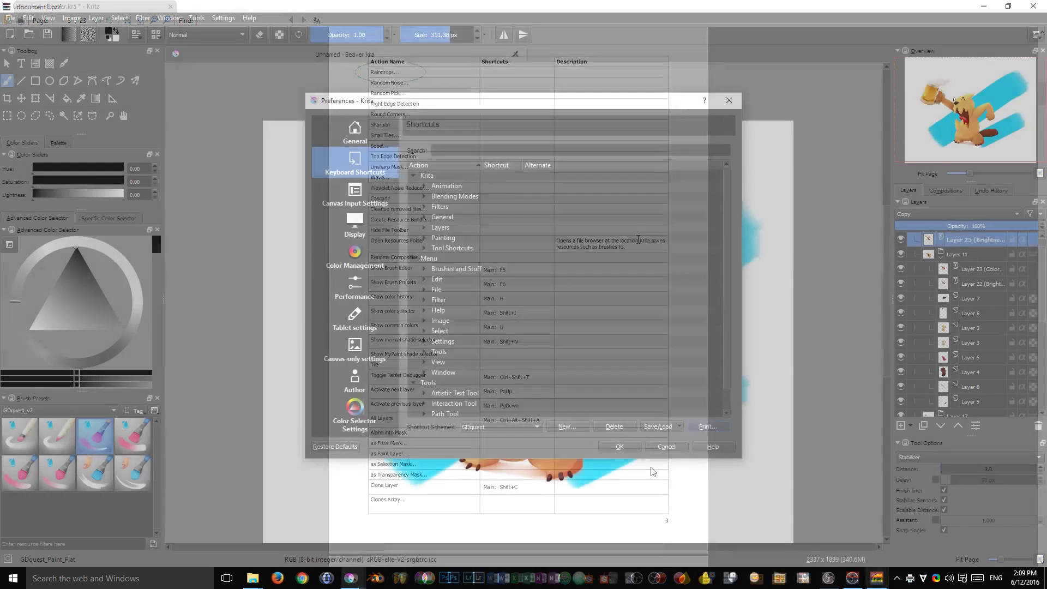